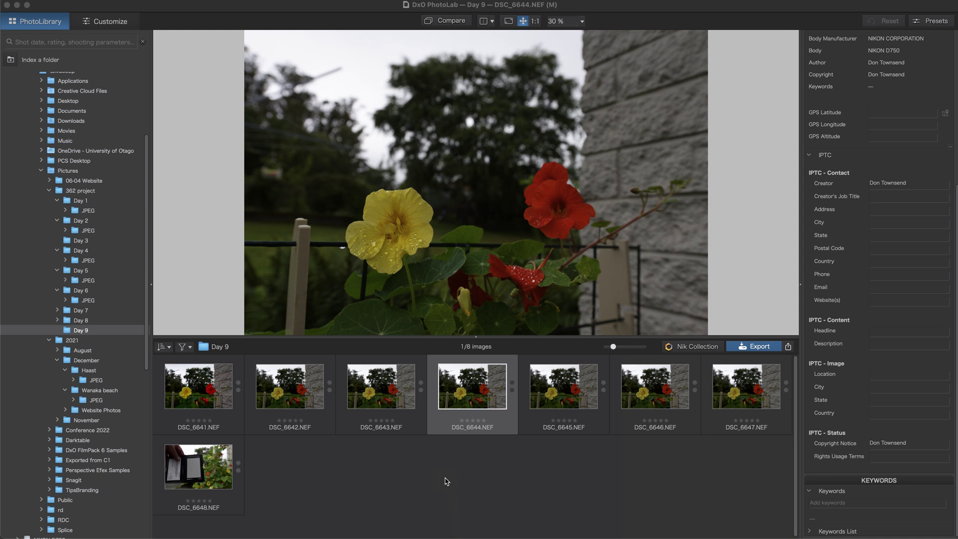
Step: Collapse the 2021 folder, expand 362 project and list the Day 9 folder's eight NEF photos
click(44, 25)
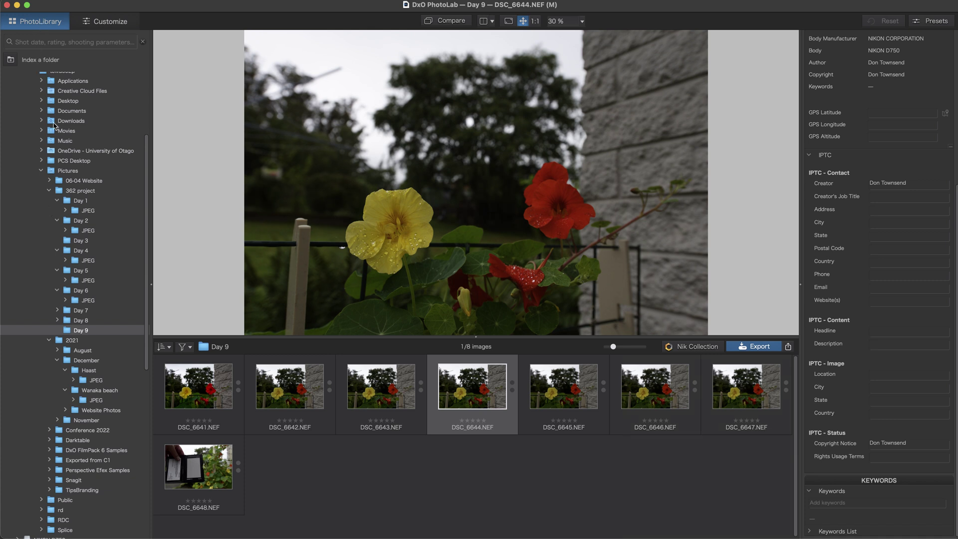
click(49, 190)
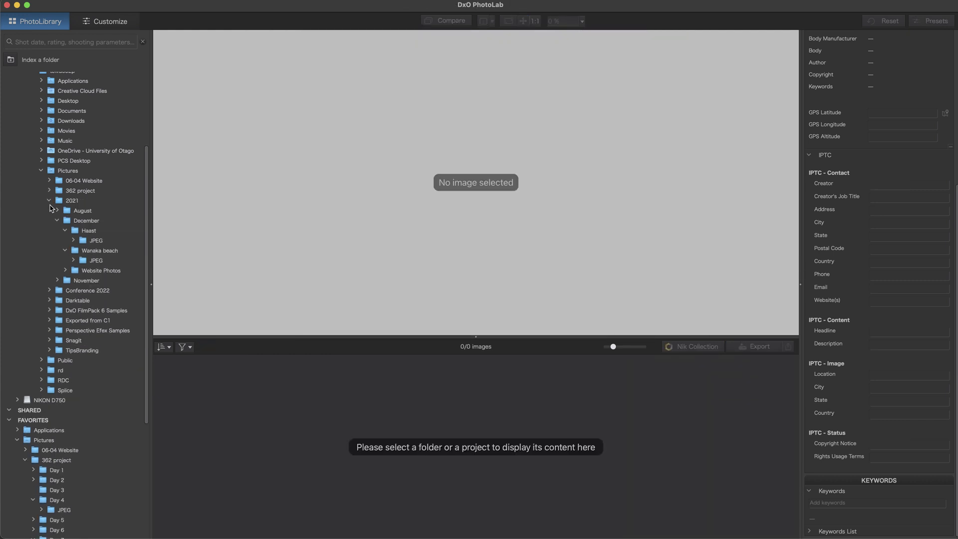
click(49, 201)
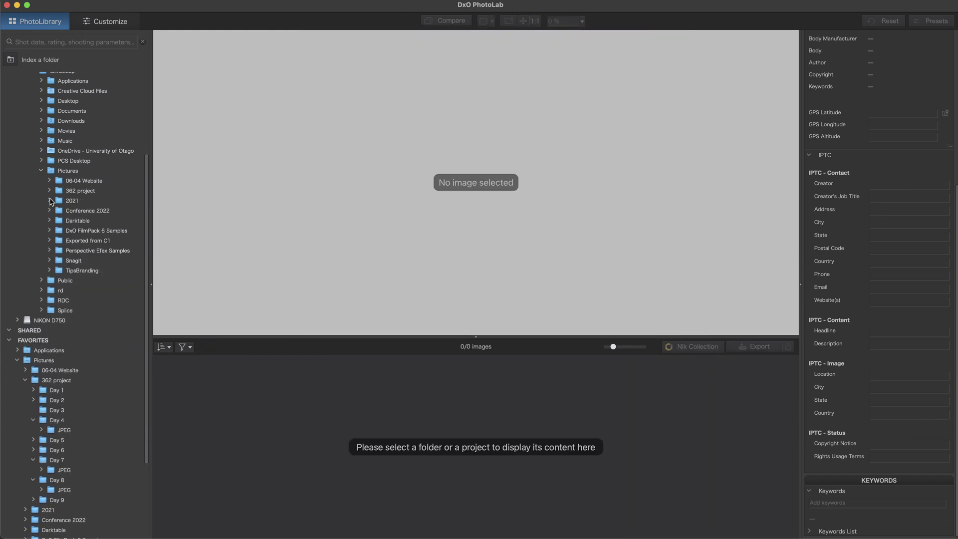
click(49, 191)
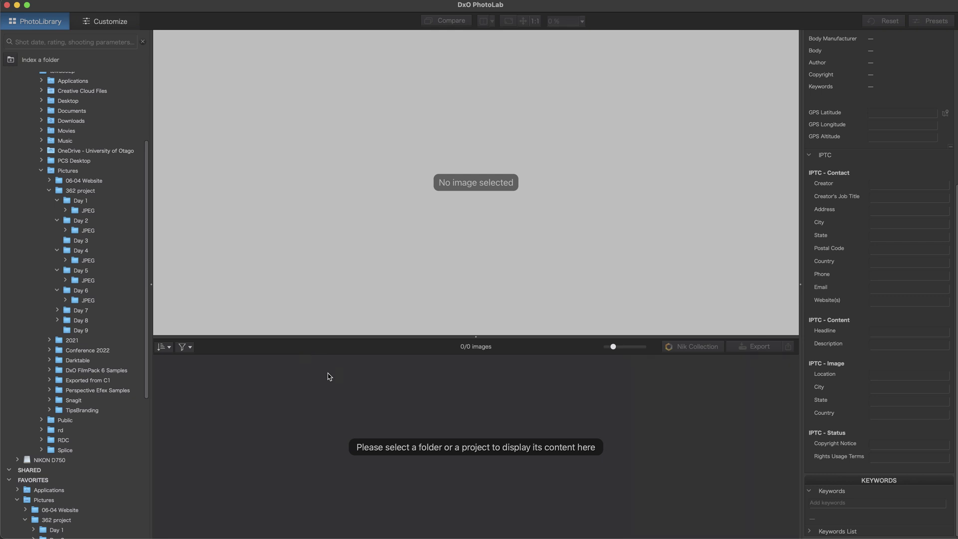
click(77, 330)
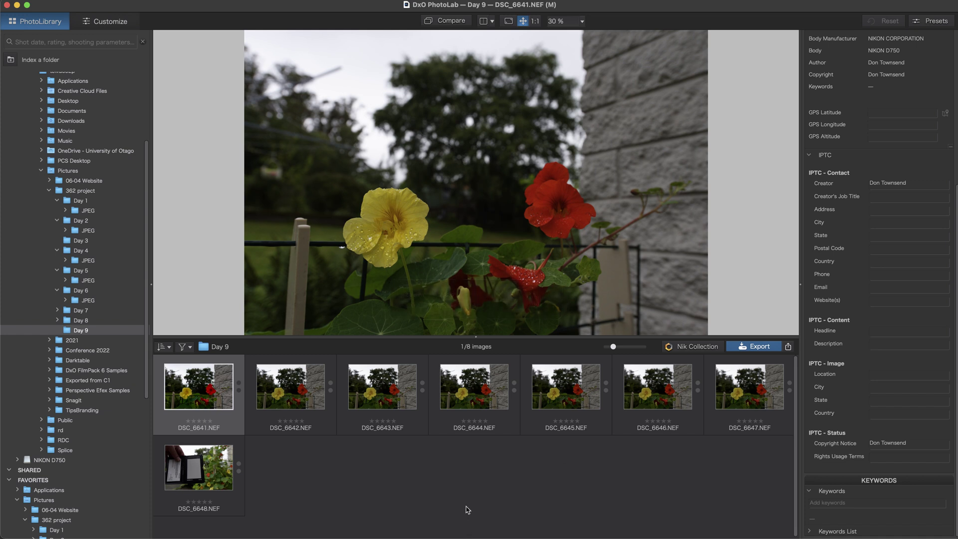
Step: Step from DSC_6642 through DSC_6644 to DSC_6645 in the viewer
click(268, 400)
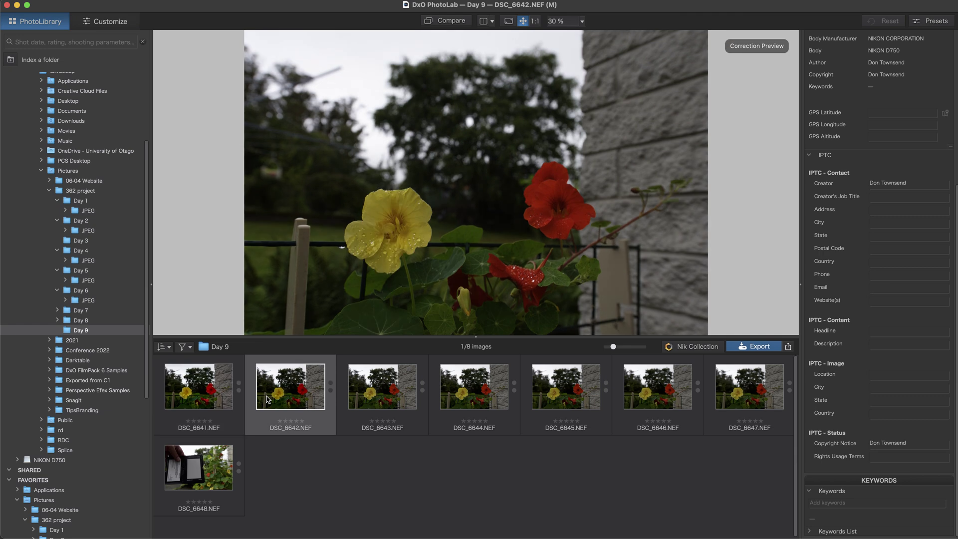
key(Right)
key(Right)
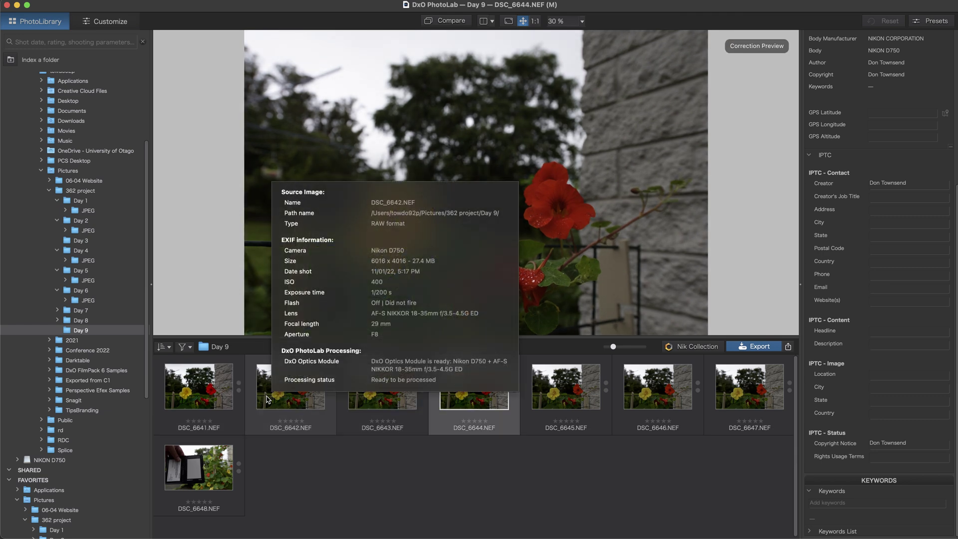
key(Right)
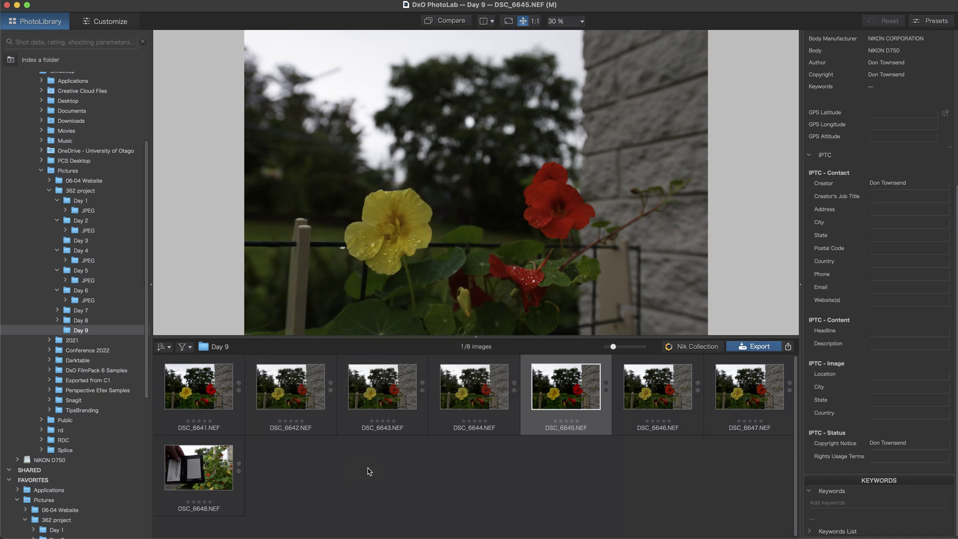
mouse_move(552, 196)
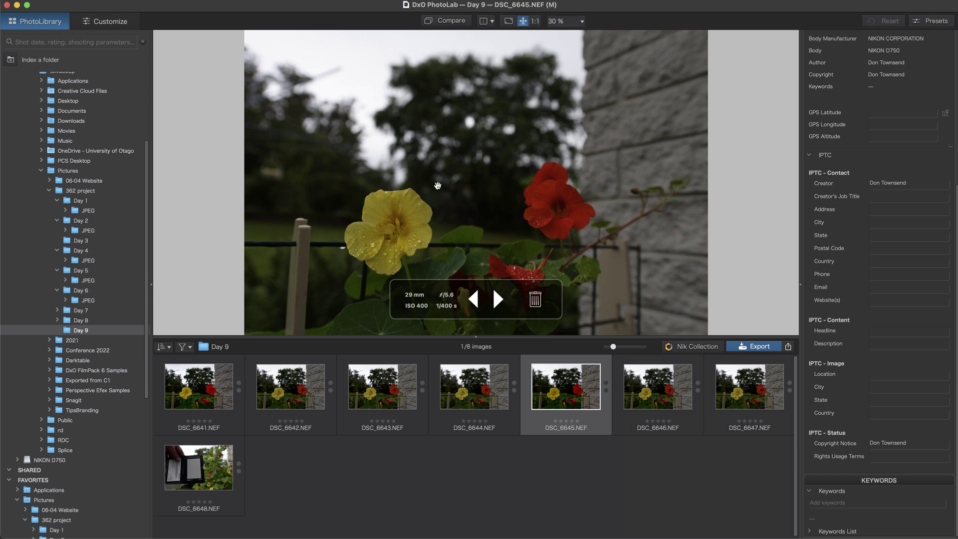
click(385, 253)
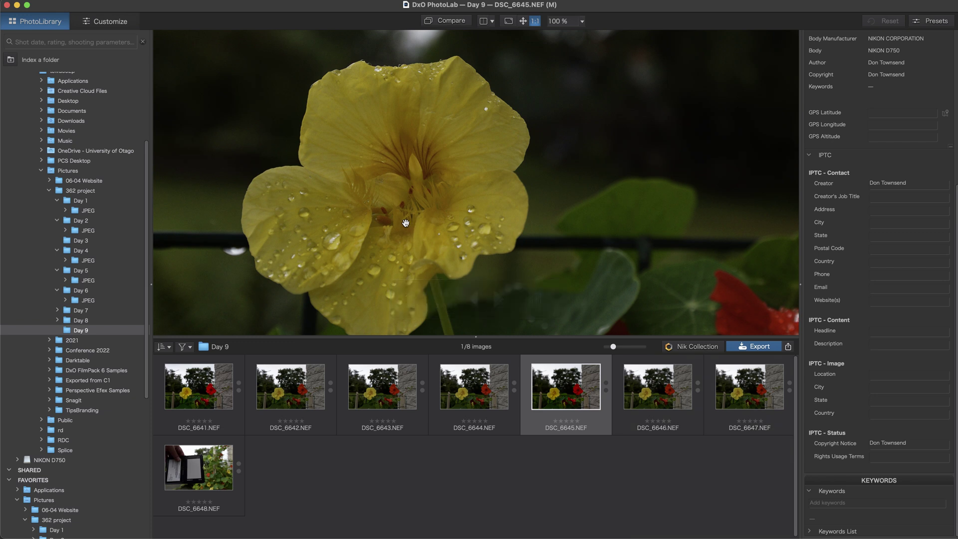
drag(408, 224, 405, 223)
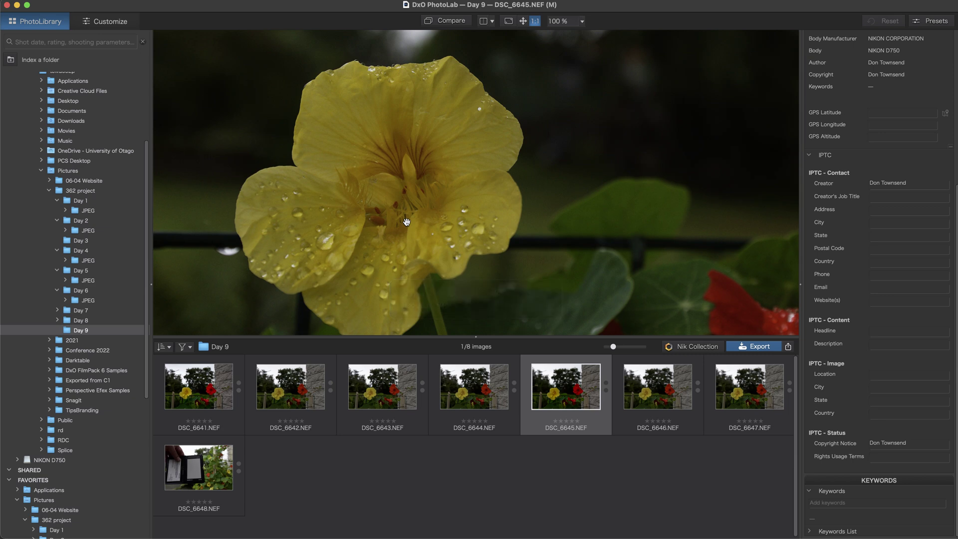
click(406, 222)
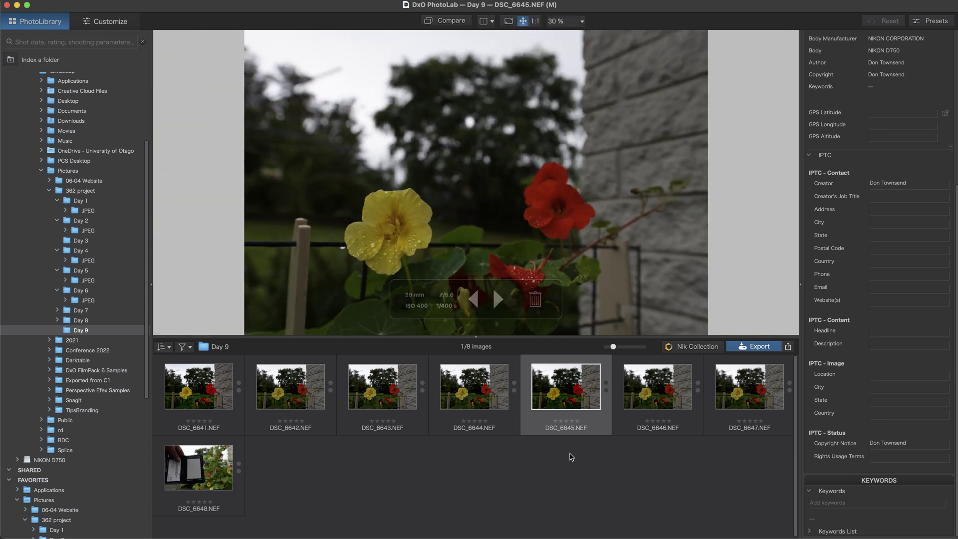
Step: Compare DSC_6644 with DSC_6641 and DSC_6646, then settle on DSC_6644
scroll(900, 107, up, 5)
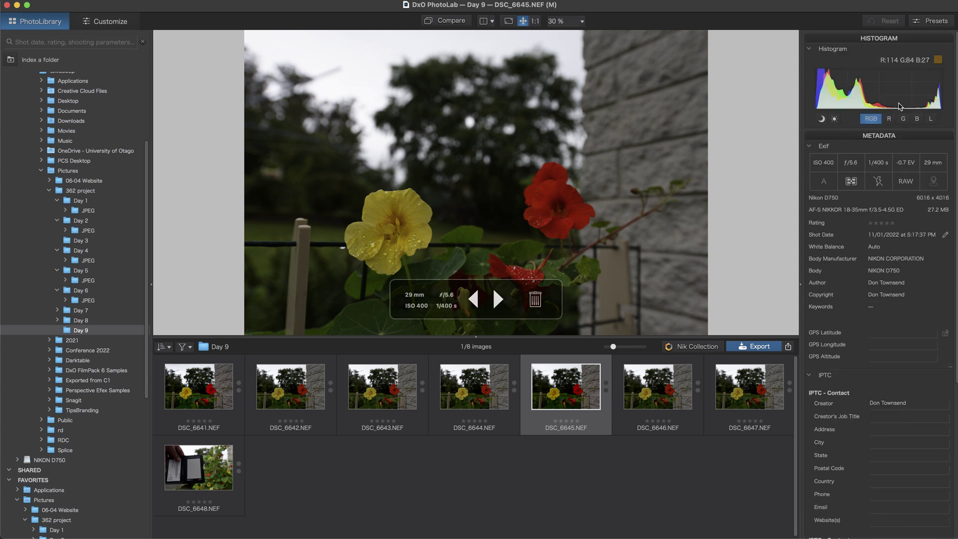
click(467, 395)
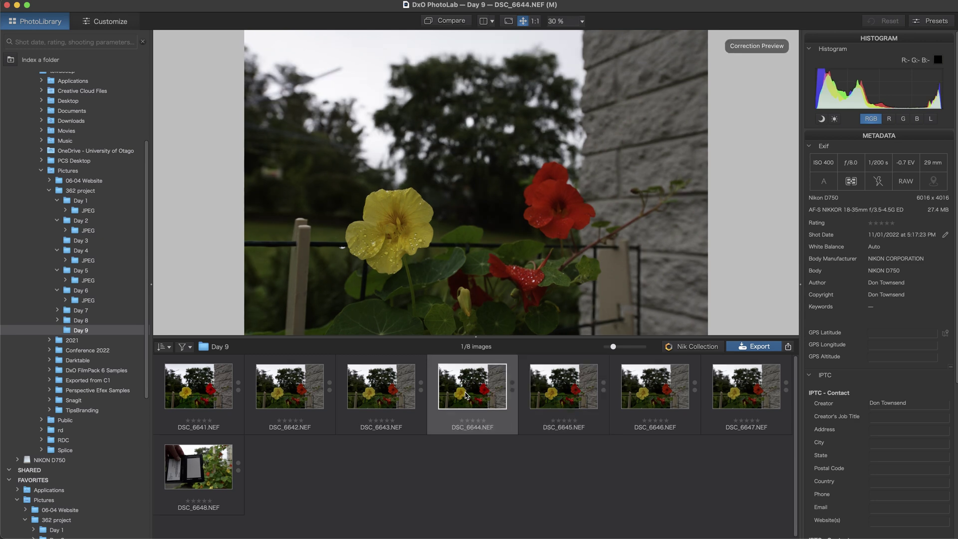
mouse_move(466, 396)
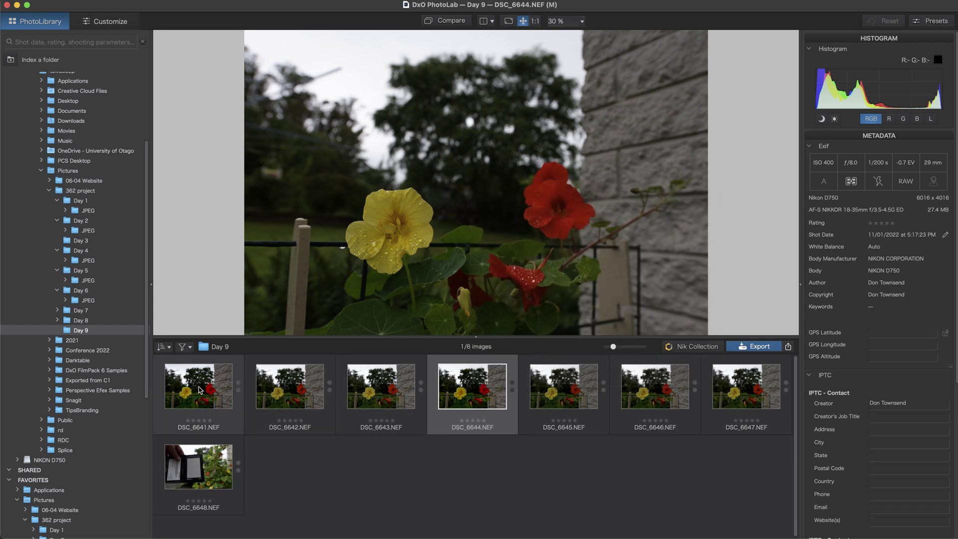
click(199, 390)
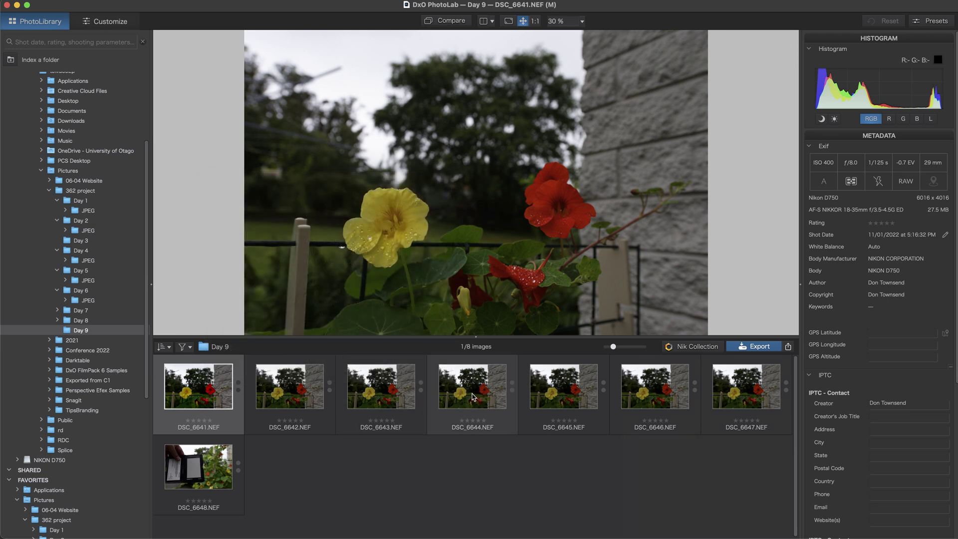
click(474, 397)
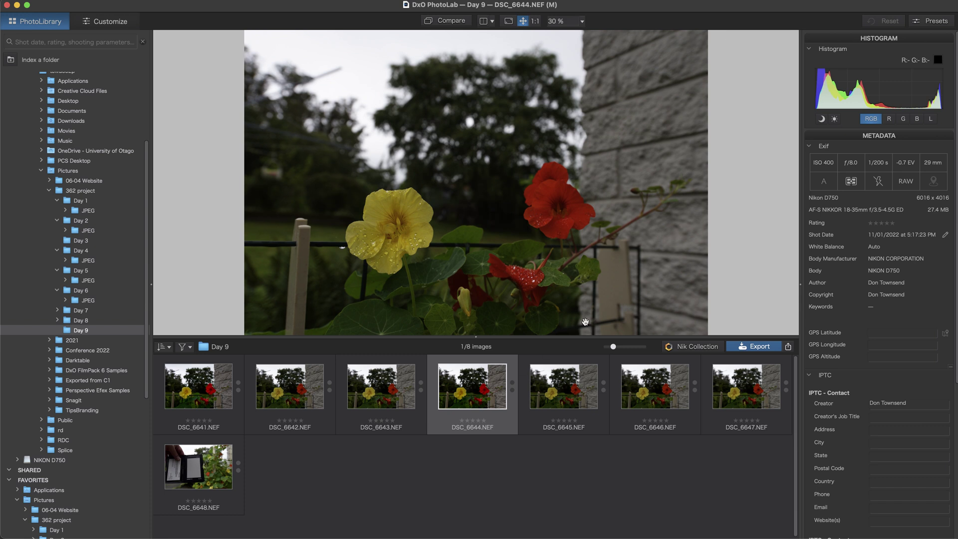
mouse_move(605, 308)
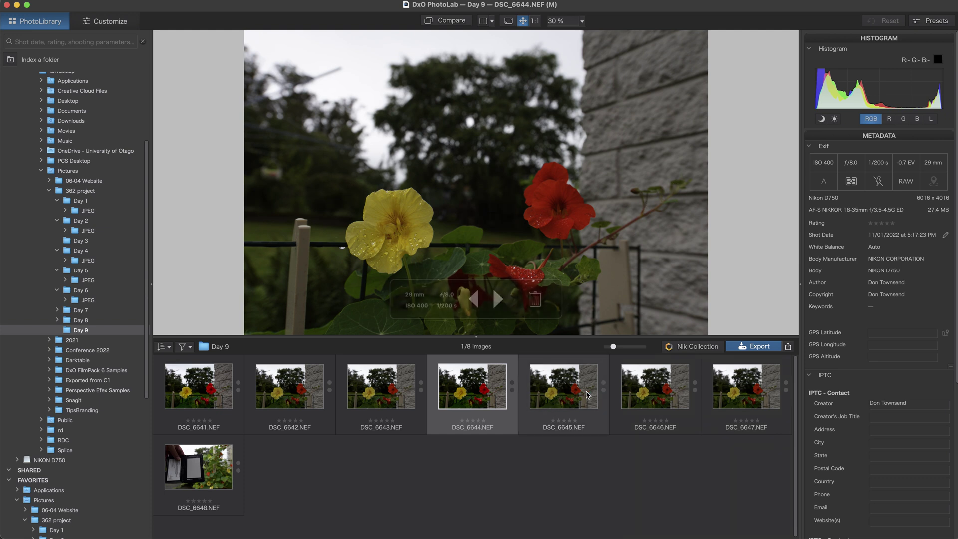
click(651, 387)
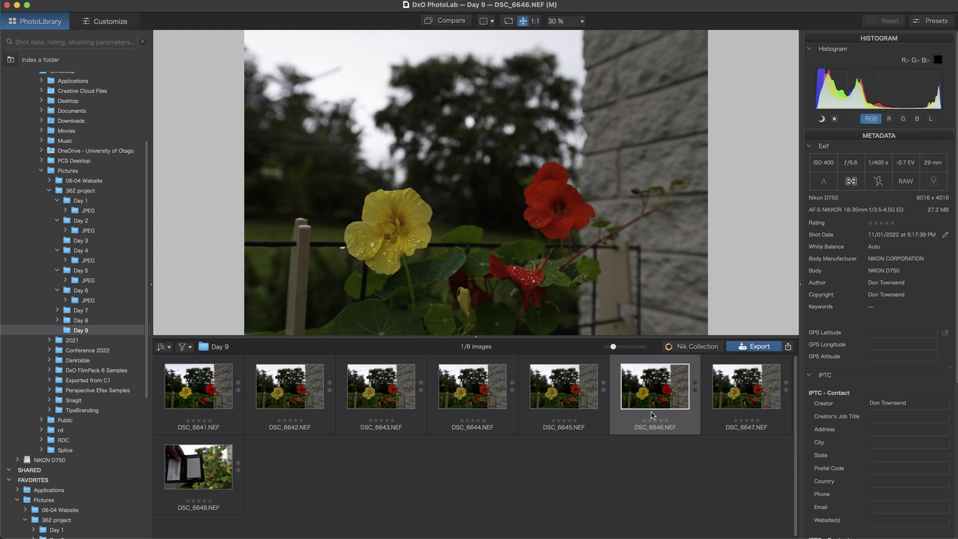
click(467, 396)
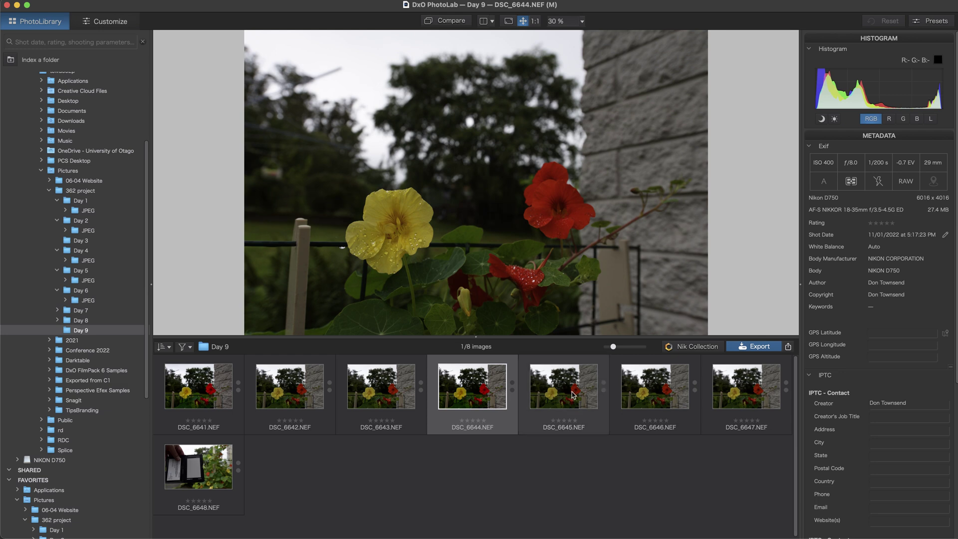
click(475, 387)
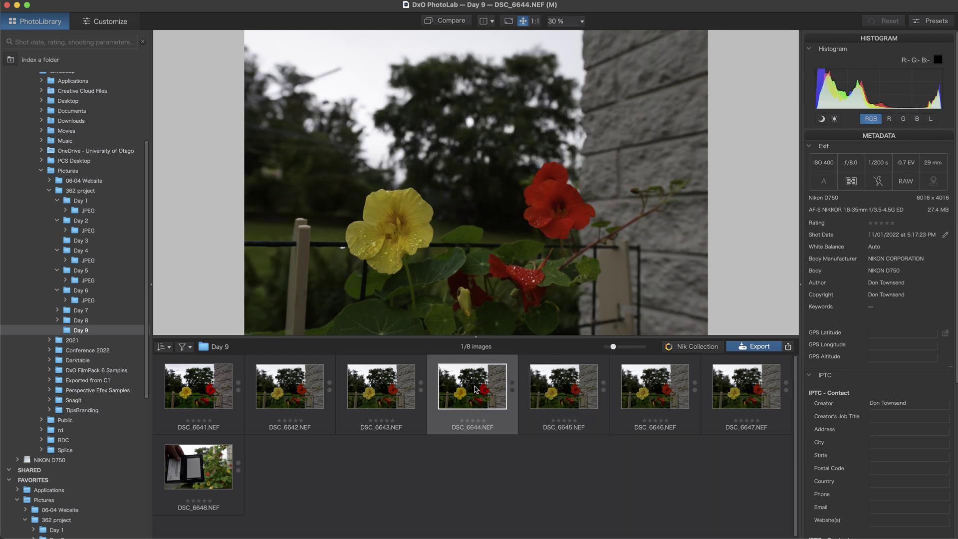
mouse_move(475, 389)
Step: Open DSC_6644 for editing and shrink the filmstrip to enlarge the viewer
double_click(468, 395)
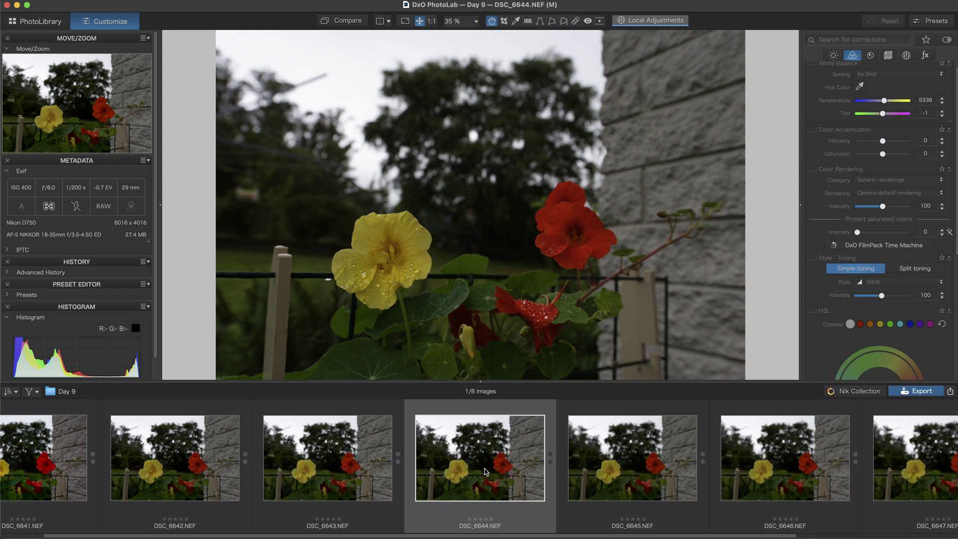
mouse_move(487, 472)
drag(480, 381, 480, 537)
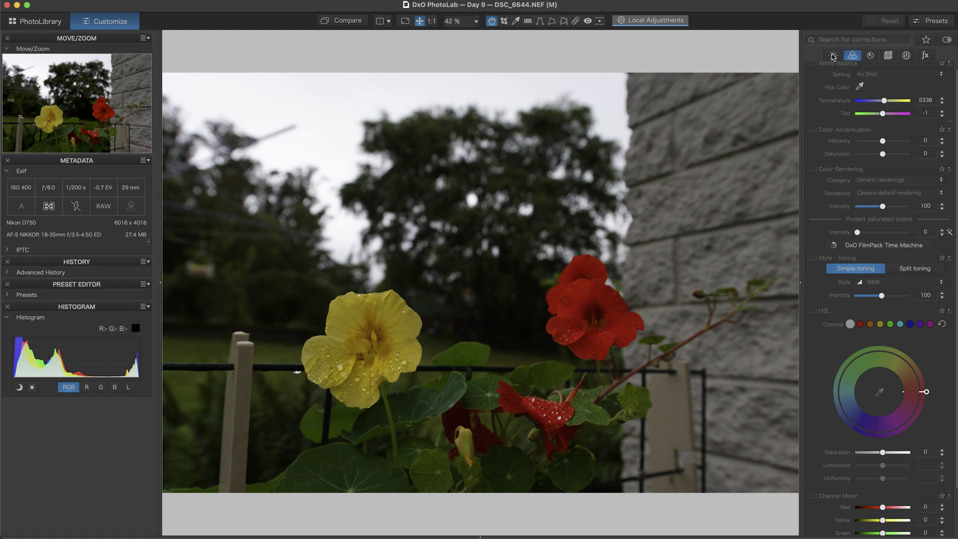
Step: Enable Exposure Compensation in the Light tab and set it to 0.70
click(833, 56)
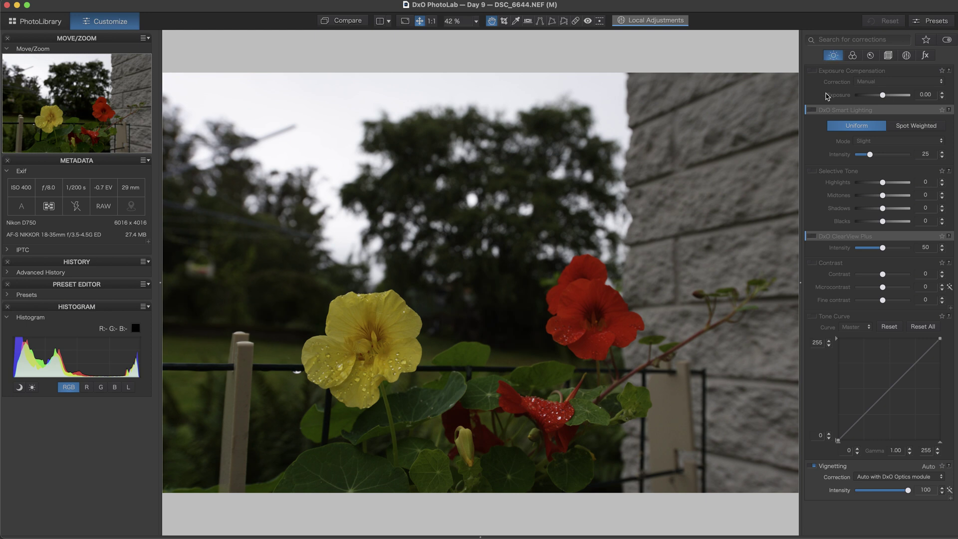
click(812, 71)
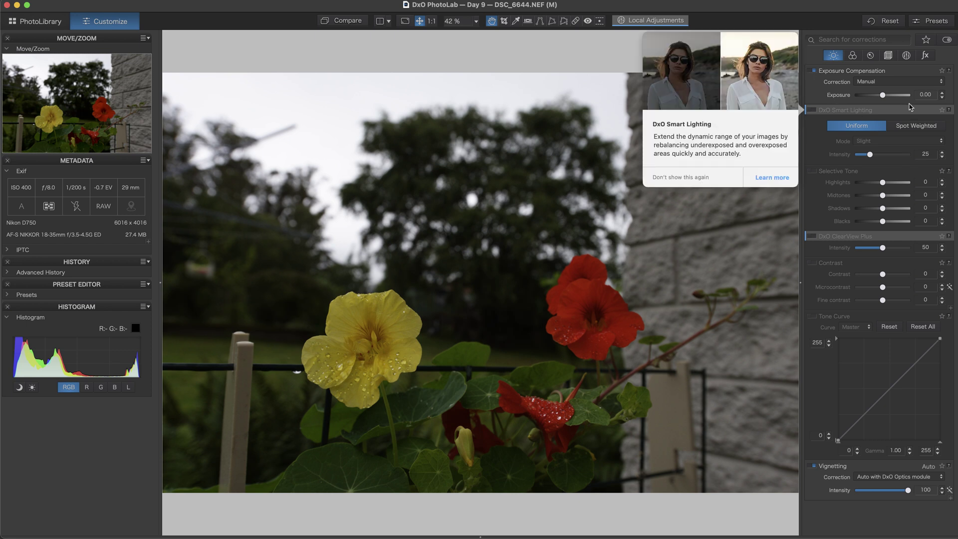
click(926, 95)
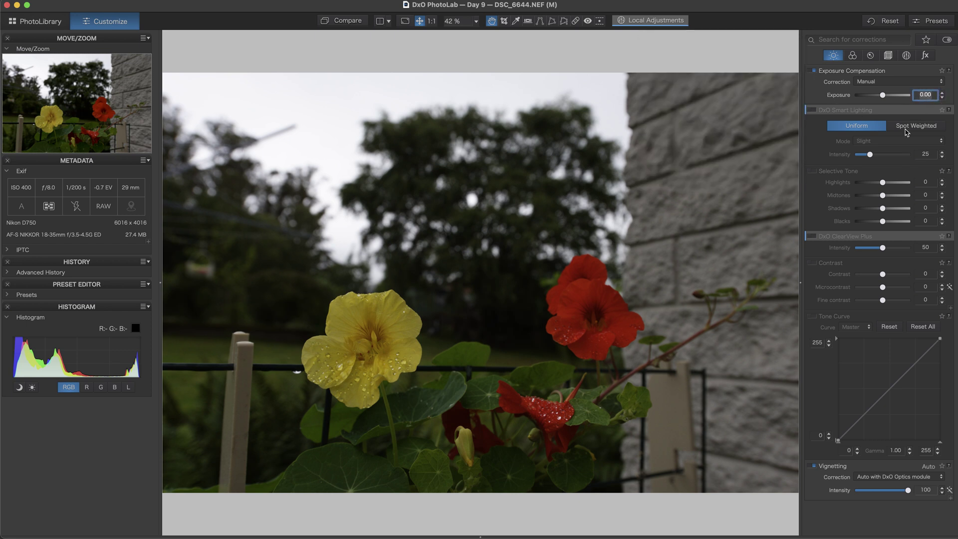
key(BackSpace)
key(Return)
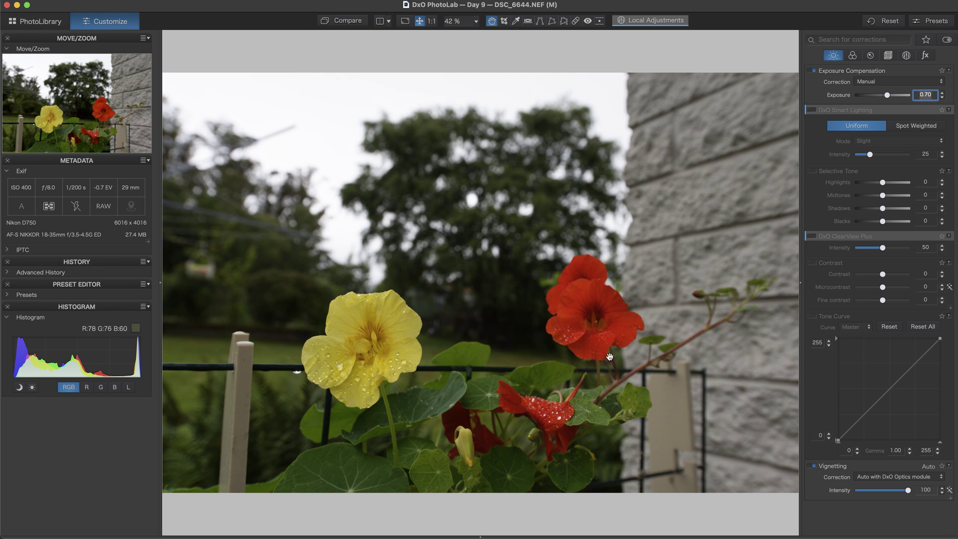
mouse_move(815, 114)
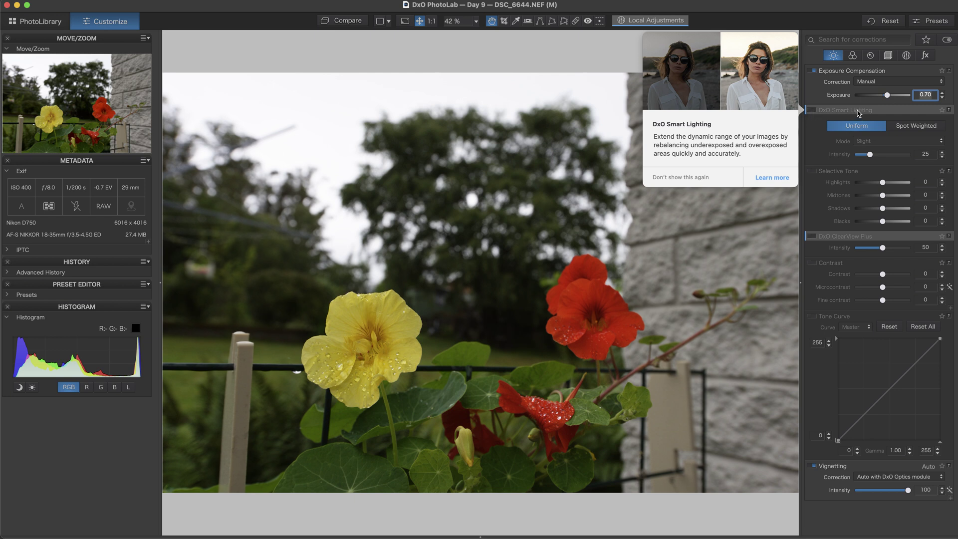
Step: Turn on DxO Smart Lighting, toggling it off and on to compare the effect
click(814, 110)
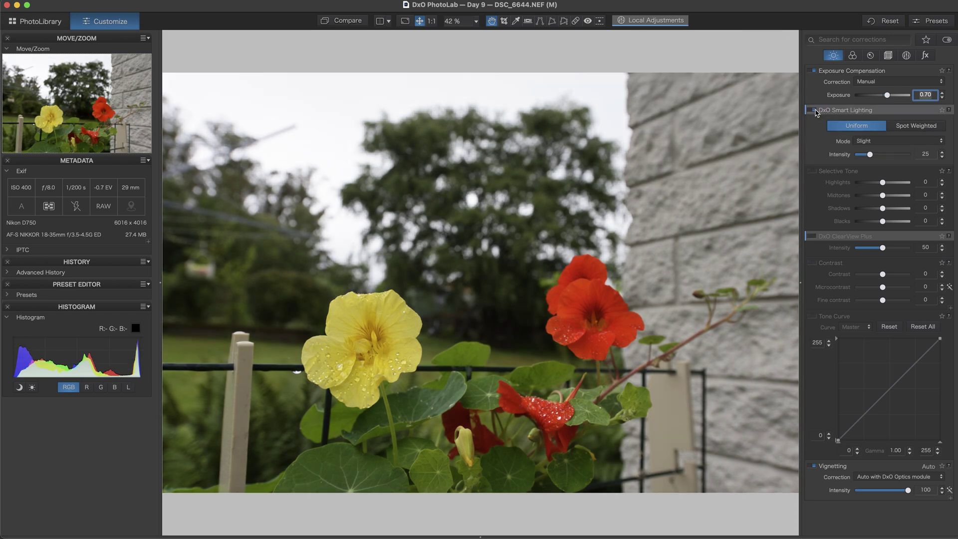
click(814, 110)
click(814, 110)
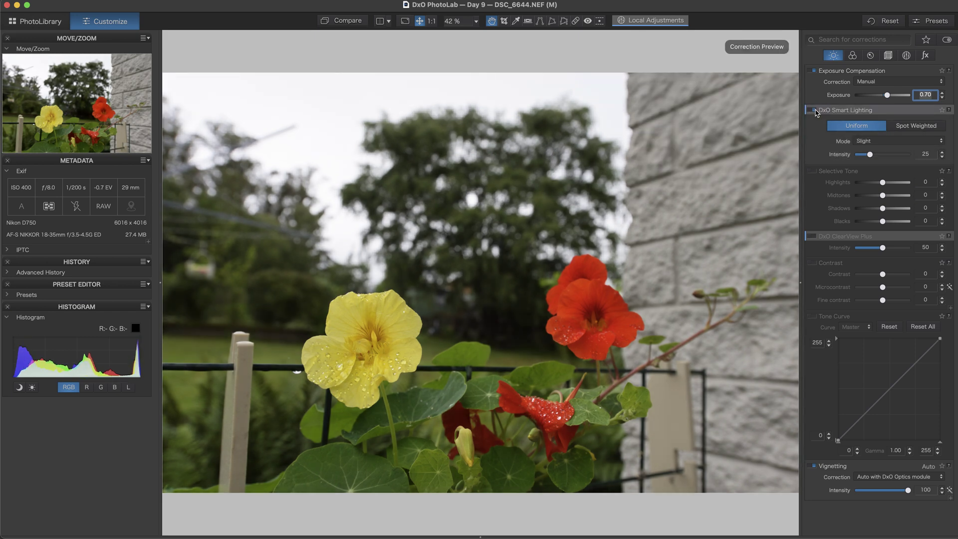
click(814, 110)
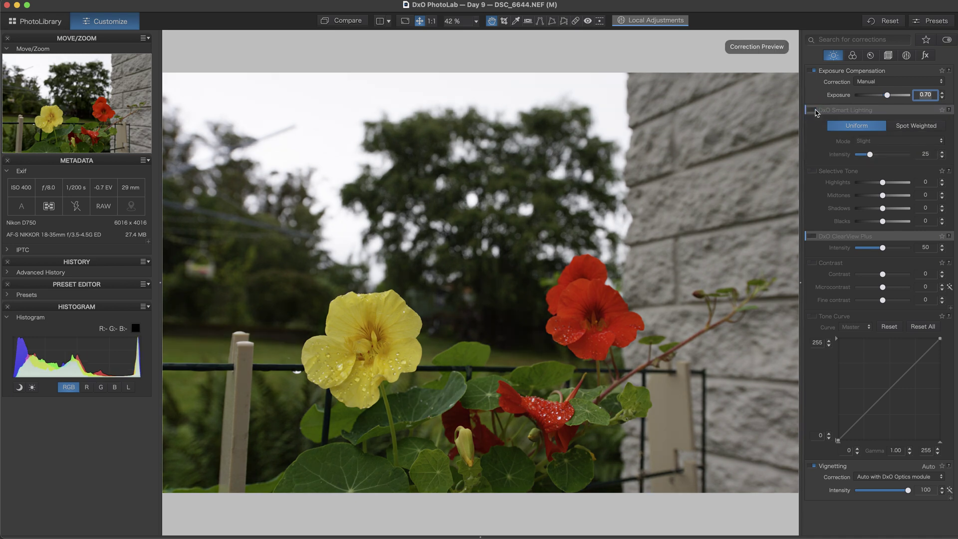
click(814, 110)
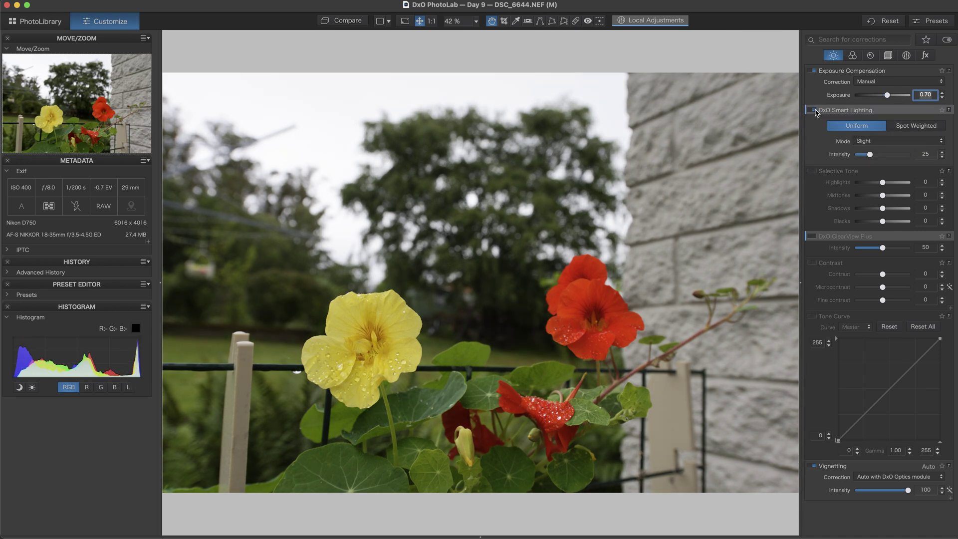
click(814, 111)
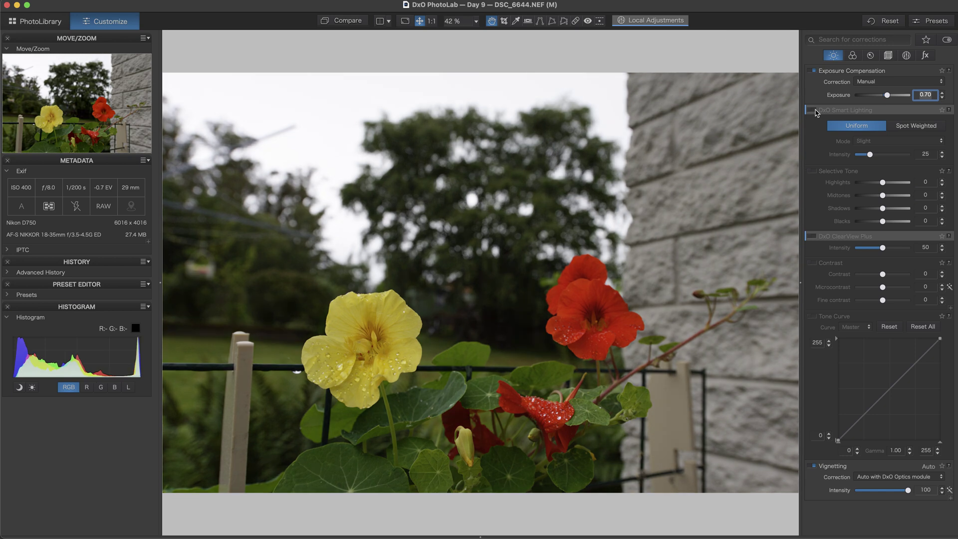
click(814, 111)
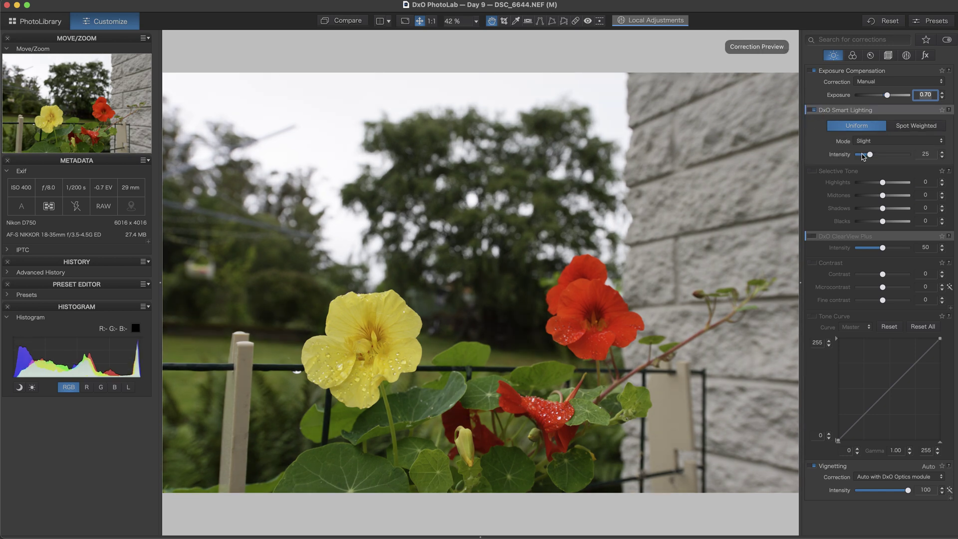
Step: Lower Smart Lighting intensity to about 5 and recheck it off and on
drag(870, 156, 859, 158)
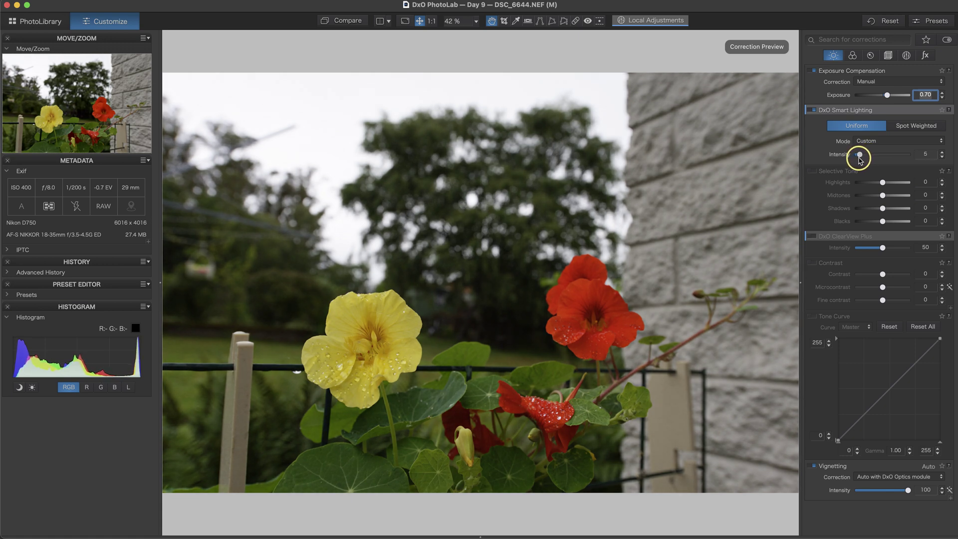
click(813, 111)
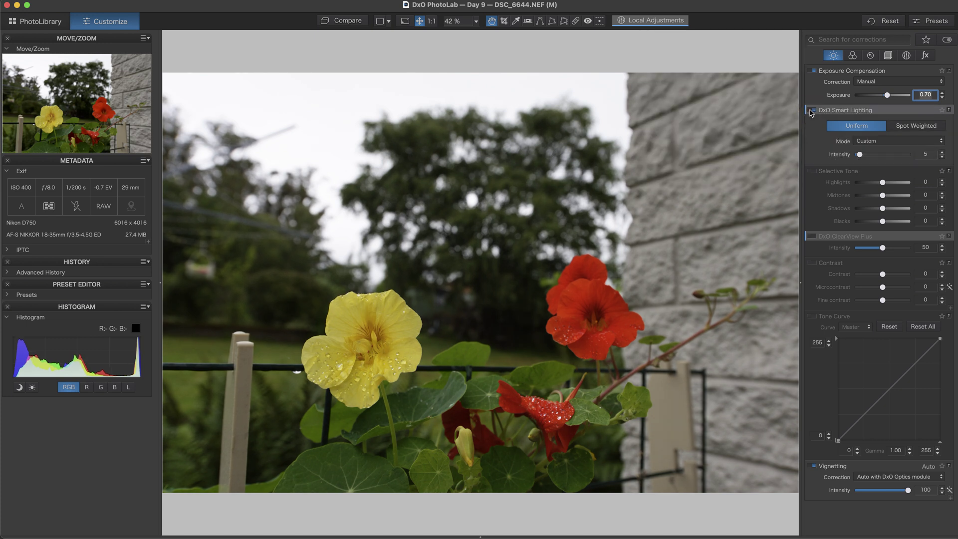
click(812, 111)
click(812, 111)
mouse_move(818, 237)
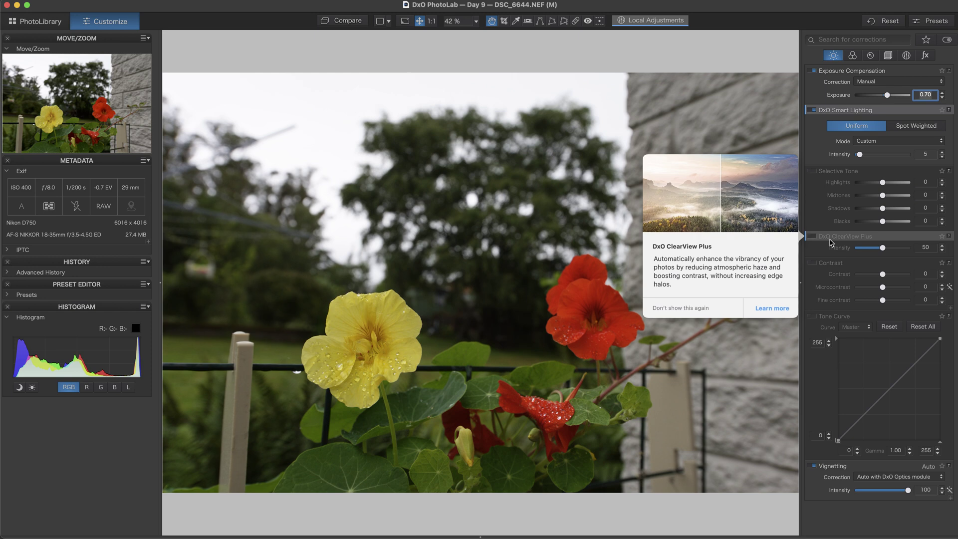
click(813, 237)
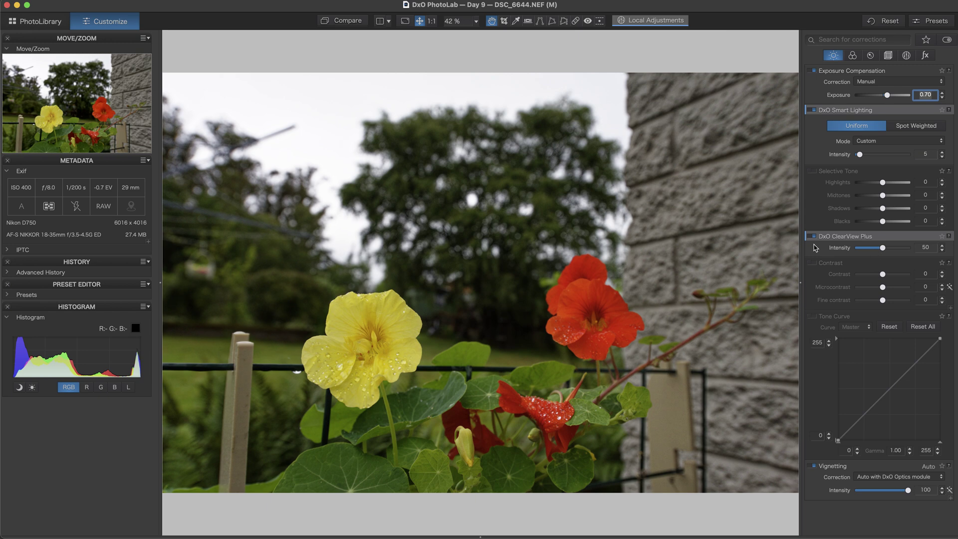
click(813, 237)
click(813, 237)
click(812, 237)
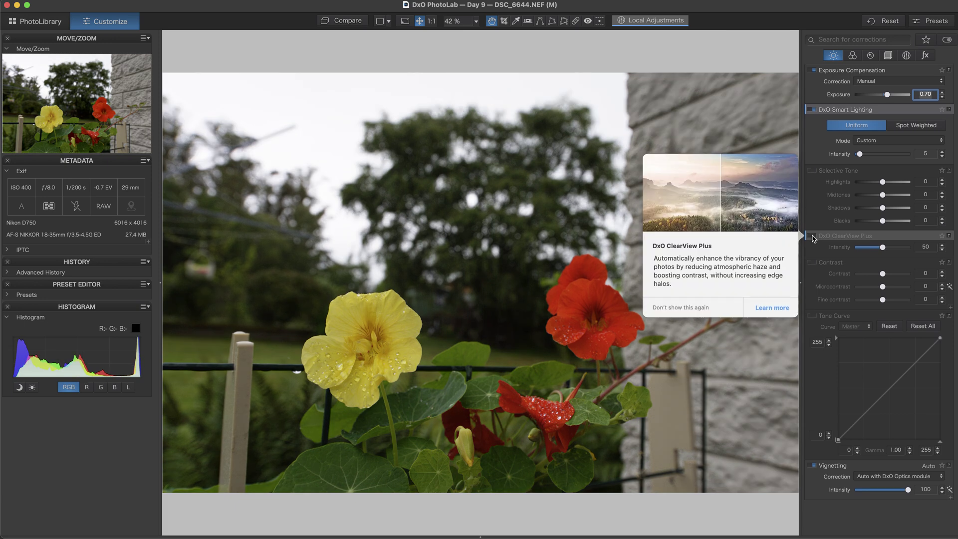
click(812, 237)
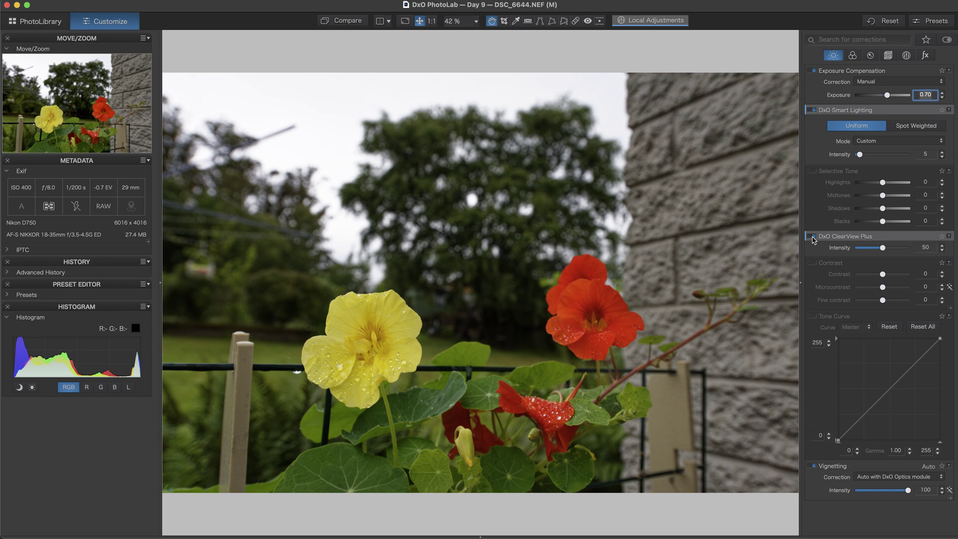
drag(883, 248, 867, 251)
click(813, 236)
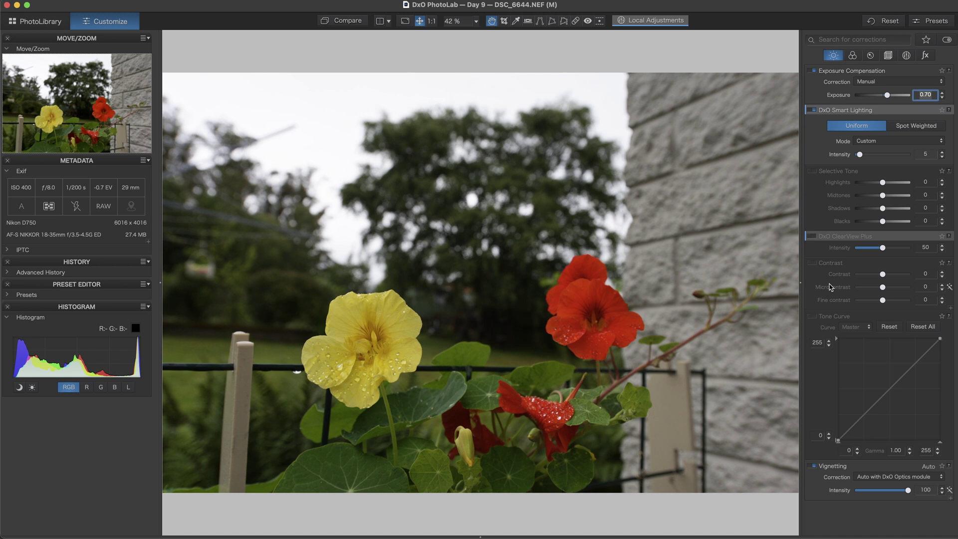
Step: Enable Contrast with Auto Microcontrast at 16, trying the Fine contrast slider but leaving it at 0
click(814, 263)
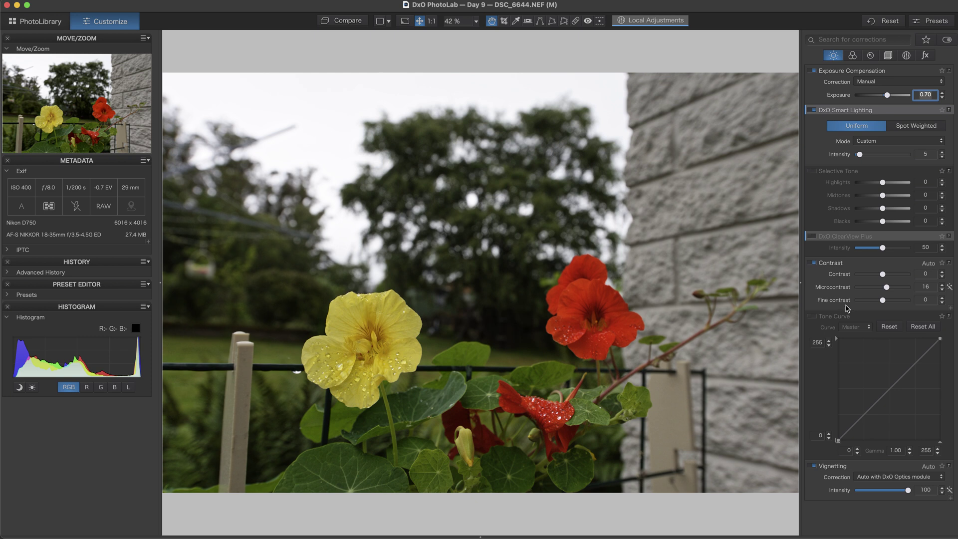
click(883, 300)
mouse_move(884, 302)
mouse_down()
mouse_move(895, 303)
mouse_move(884, 303)
mouse_up()
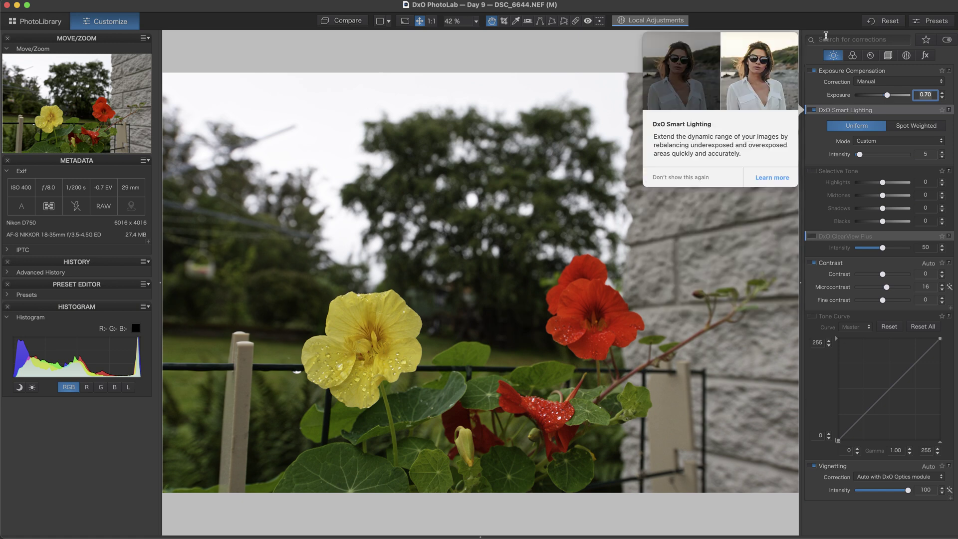
Step: Enable White Balance at As Shot (5338, -1) and bring the Day 9 filmstrip back into view
click(853, 55)
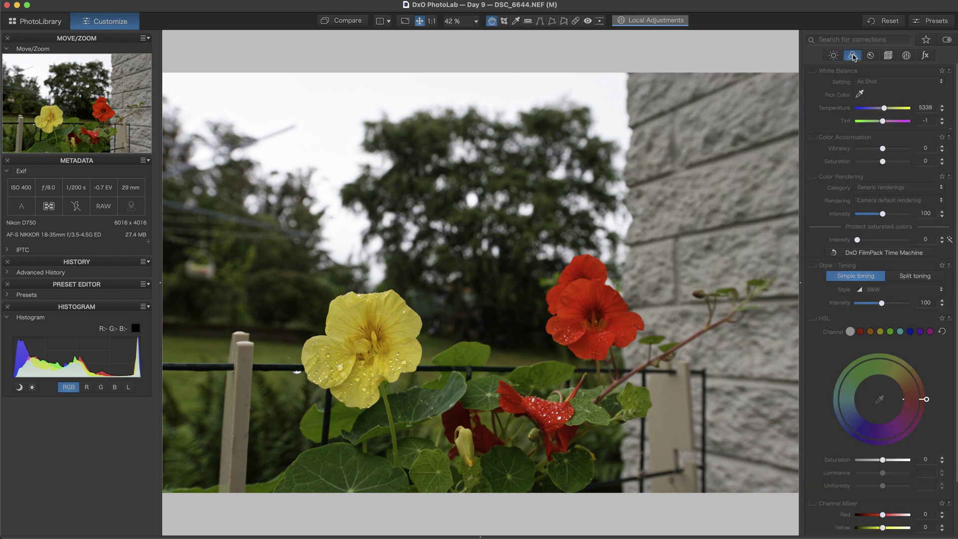
click(814, 71)
scroll(814, 95, down, 1)
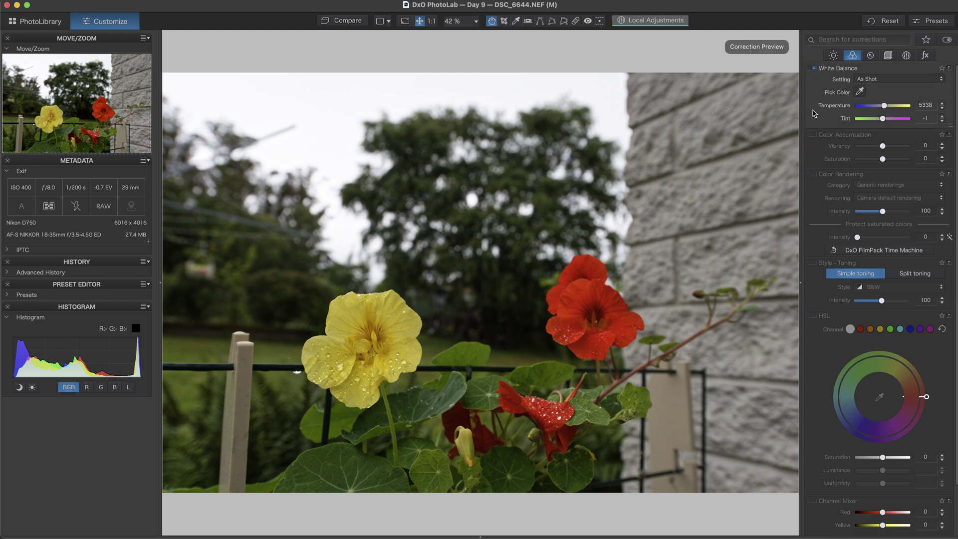
scroll(814, 114, up, 1)
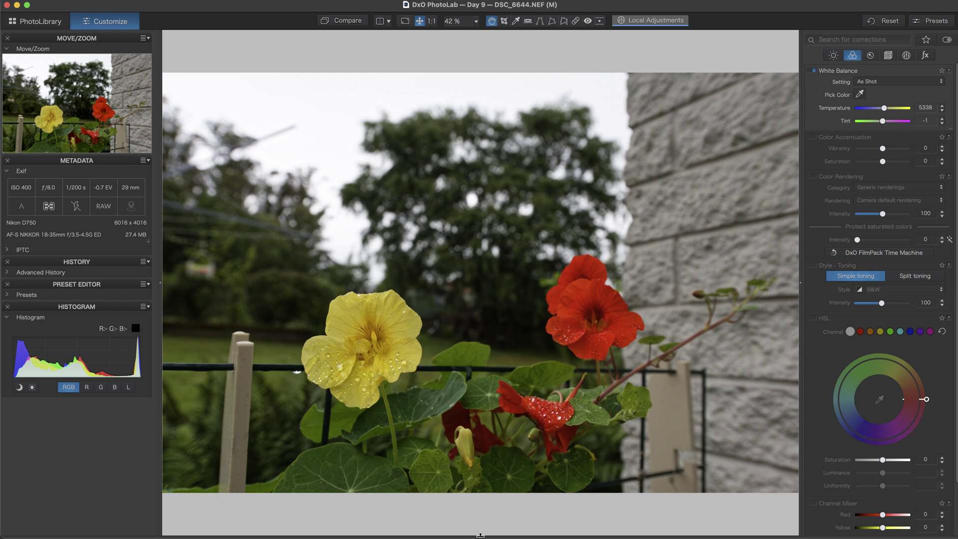
click(481, 535)
drag(480, 534, 489, 451)
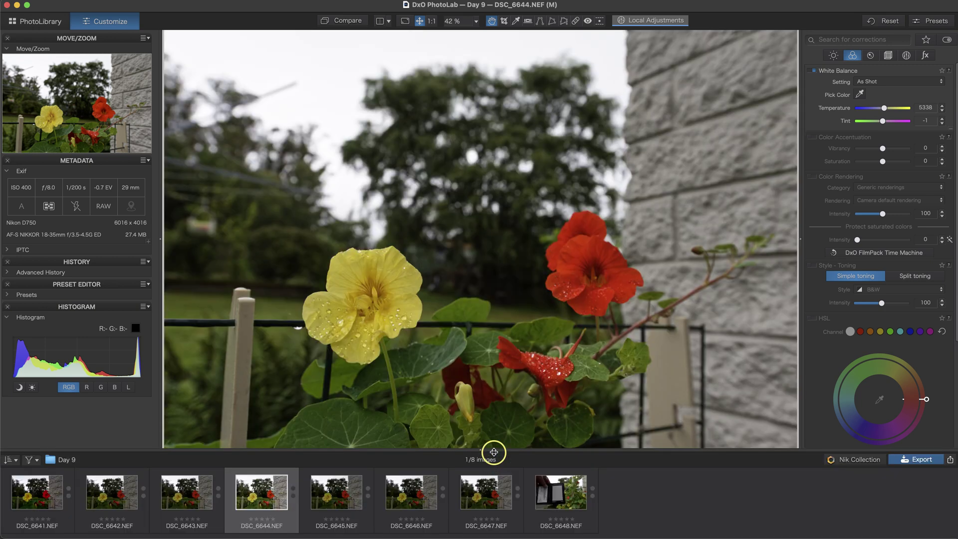
Step: Set DSC_6648's white balance from its grey card to 5376 / -3, then return to DSC_6644
click(561, 489)
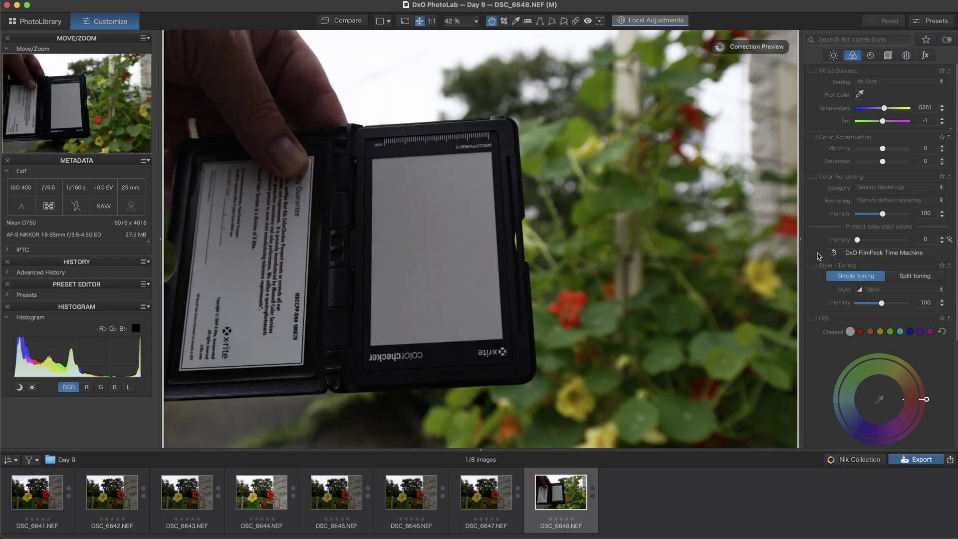
click(865, 95)
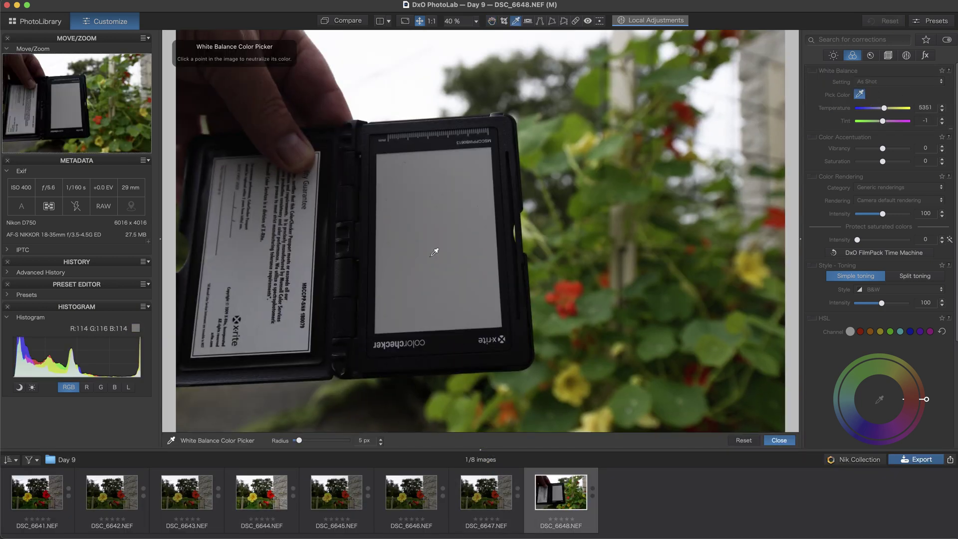
click(438, 228)
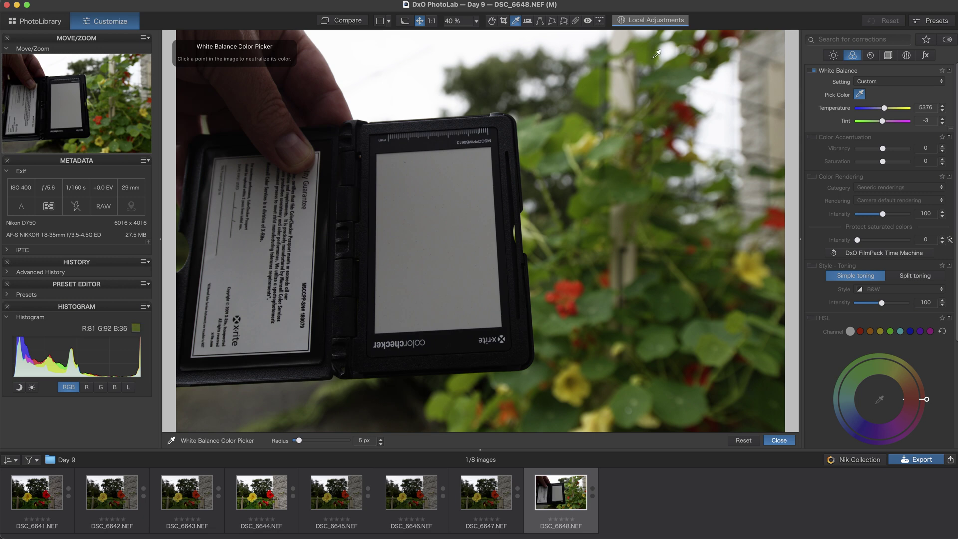
click(268, 502)
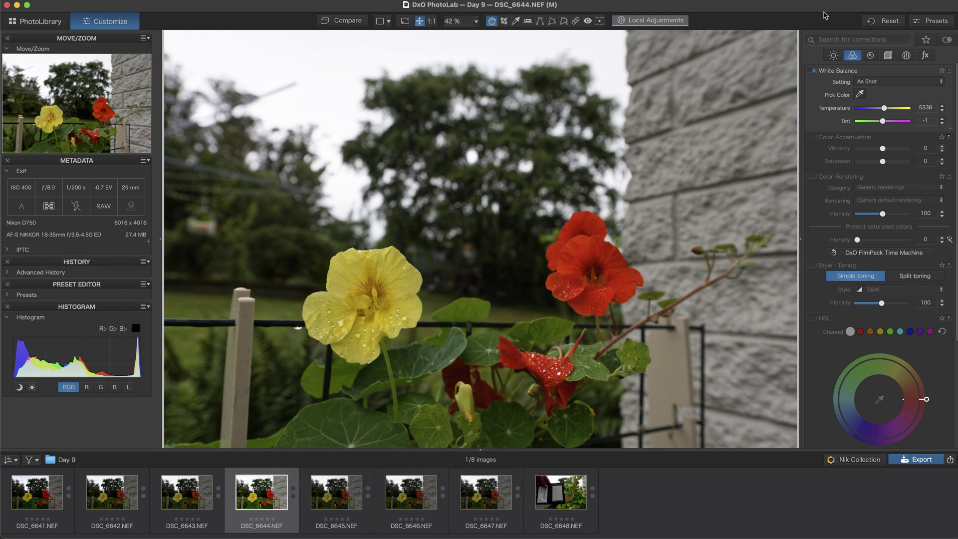
Step: Enable Color Accentuation, then bring up the General purpose presets browser
click(836, 56)
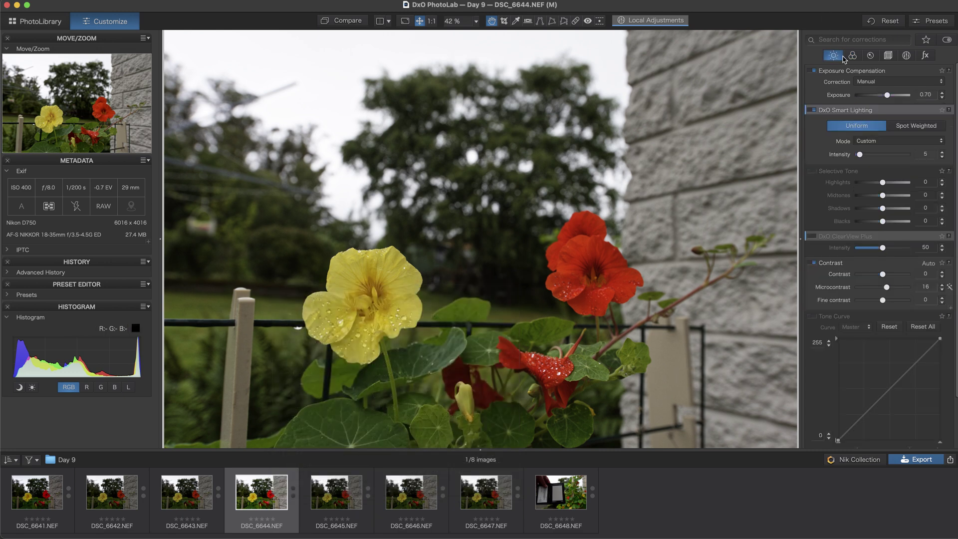
click(855, 57)
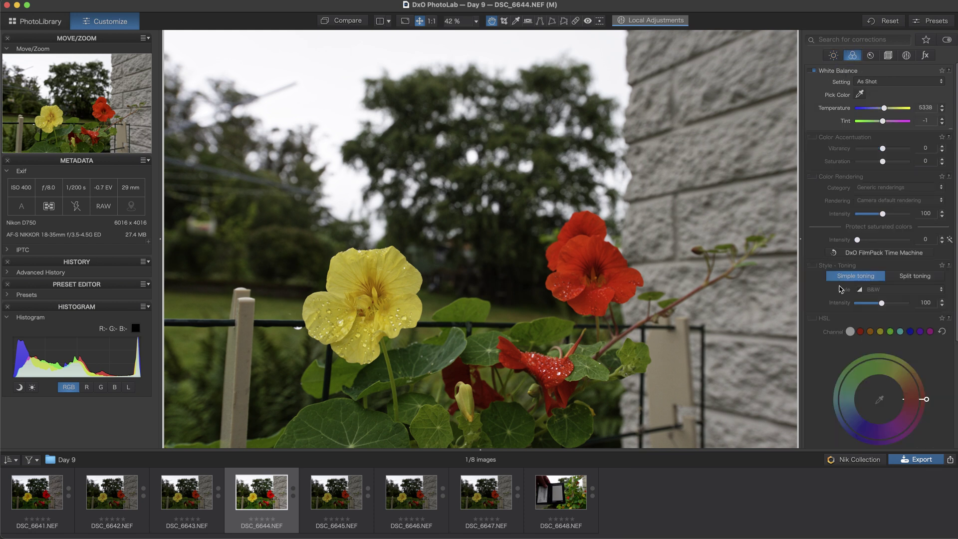
click(814, 136)
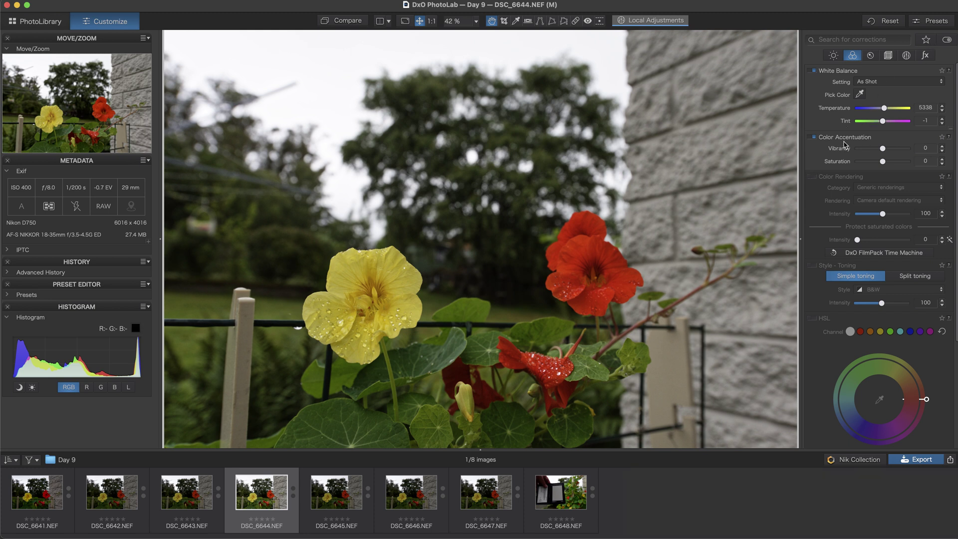
click(932, 22)
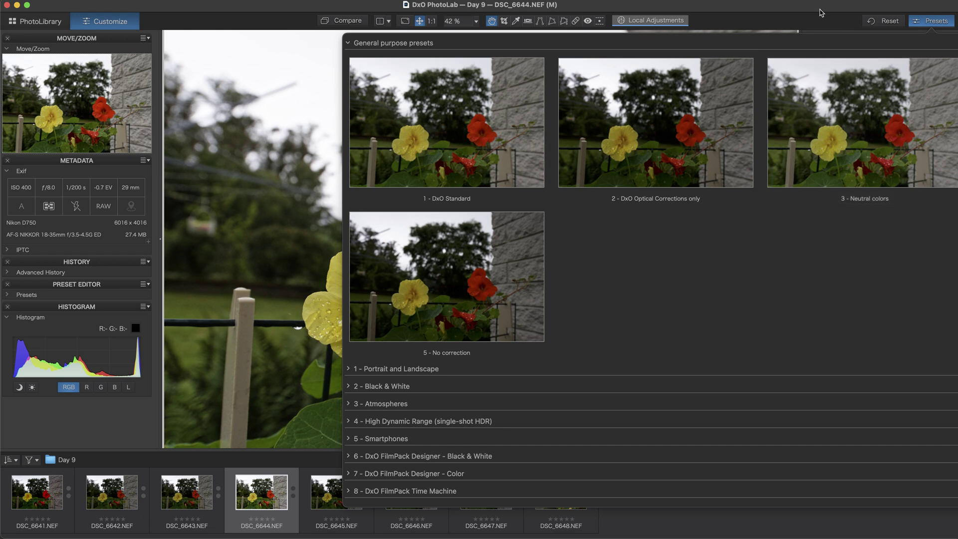
Step: Close the presets browser to bring back DSC_6644.NEF with White Balance at As Shot
click(925, 25)
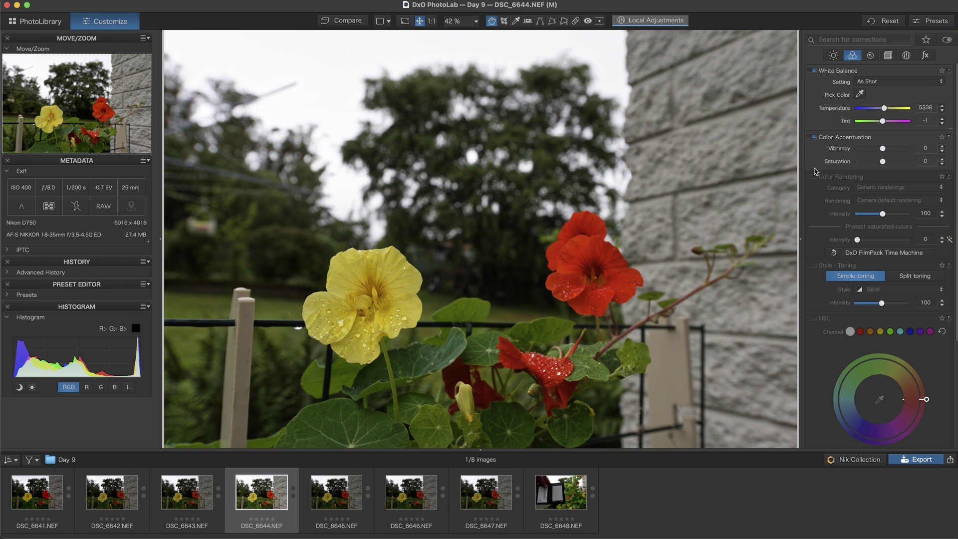
click(349, 23)
click(349, 23)
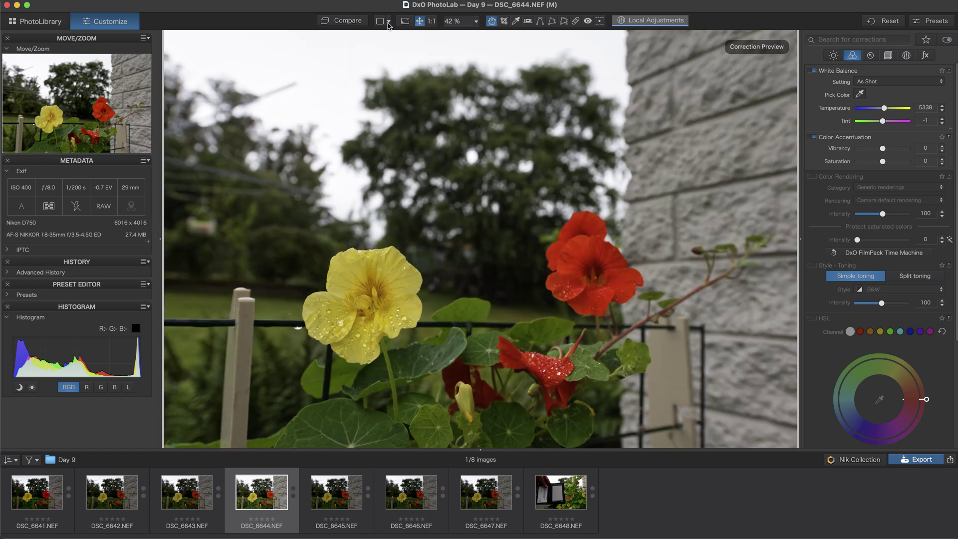
click(389, 22)
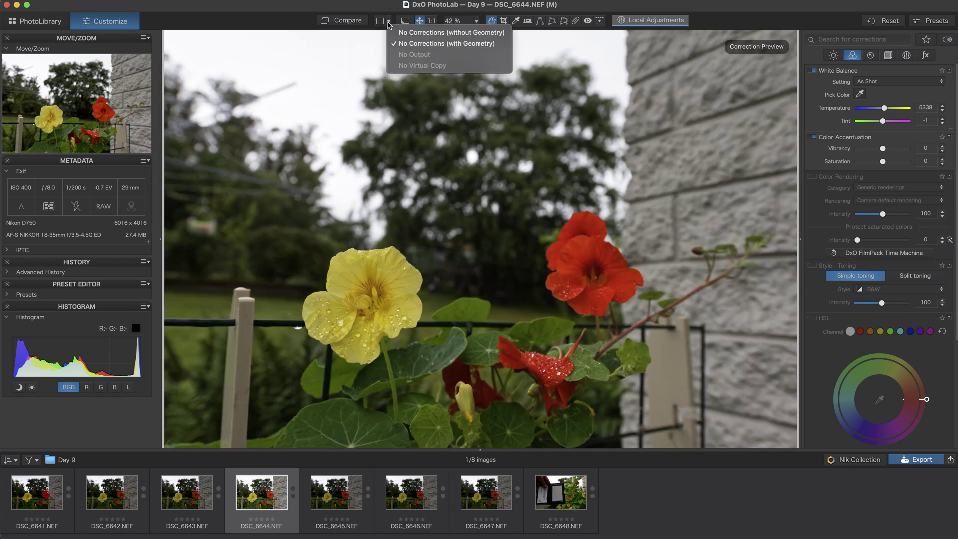
click(406, 33)
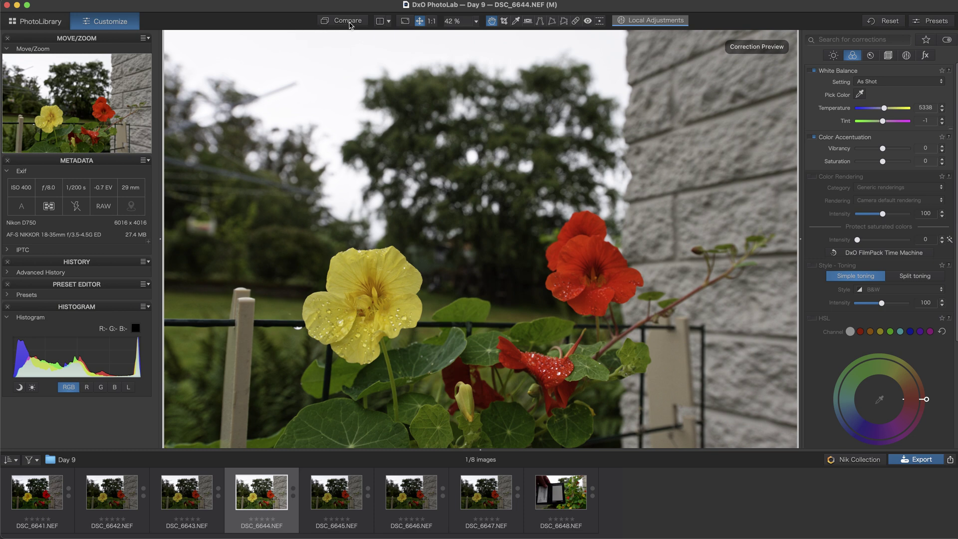
drag(349, 24, 350, 25)
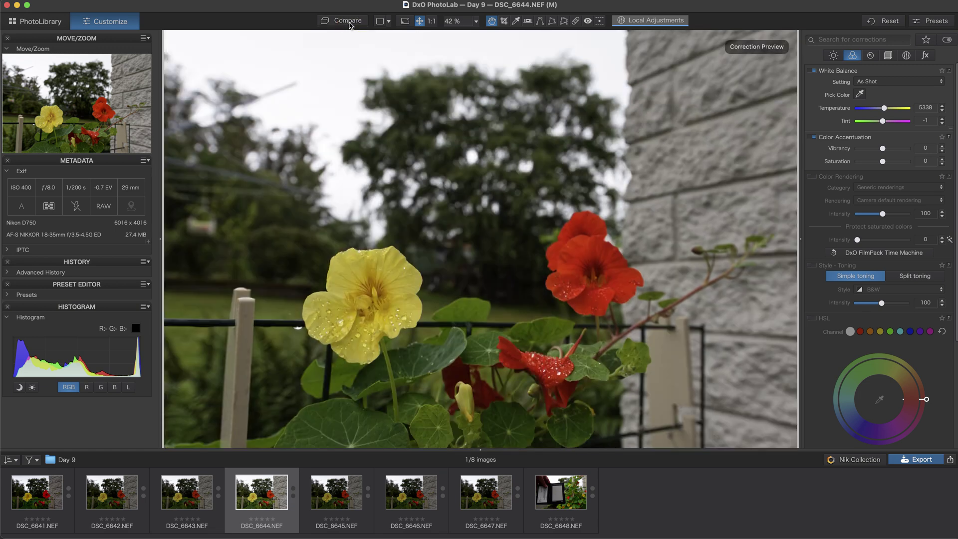
click(388, 22)
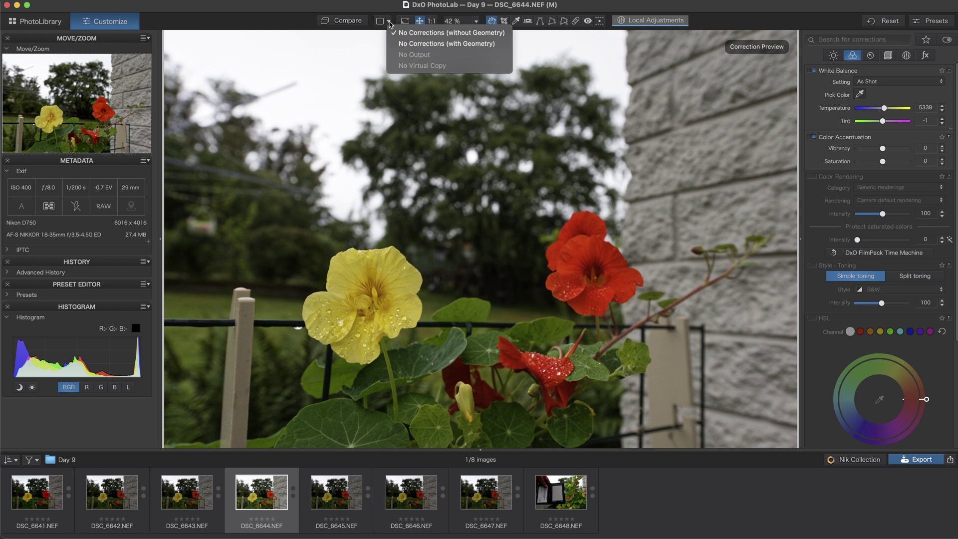
click(407, 45)
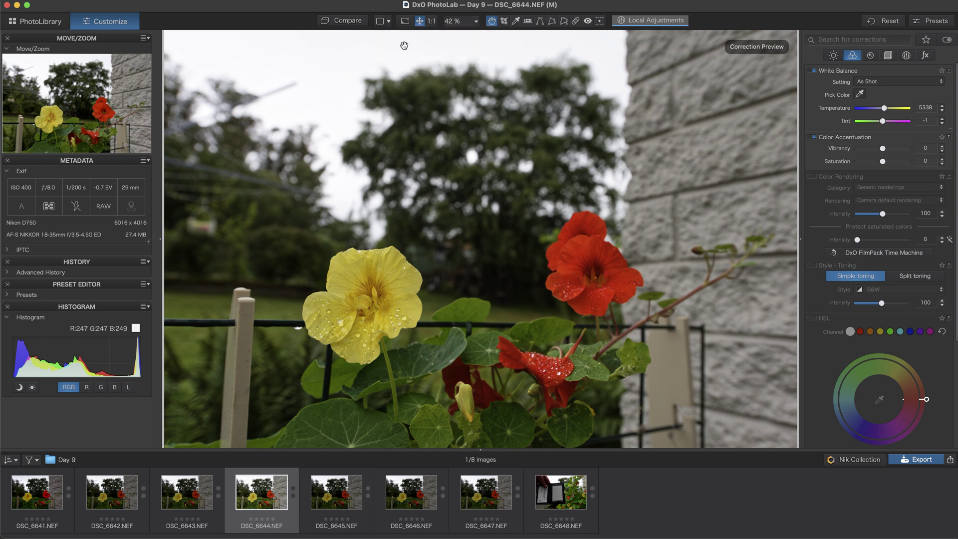
Step: Enable Color Rendering, try the Digital Films Fuji Astia Soft look and toggle it to compare
click(815, 177)
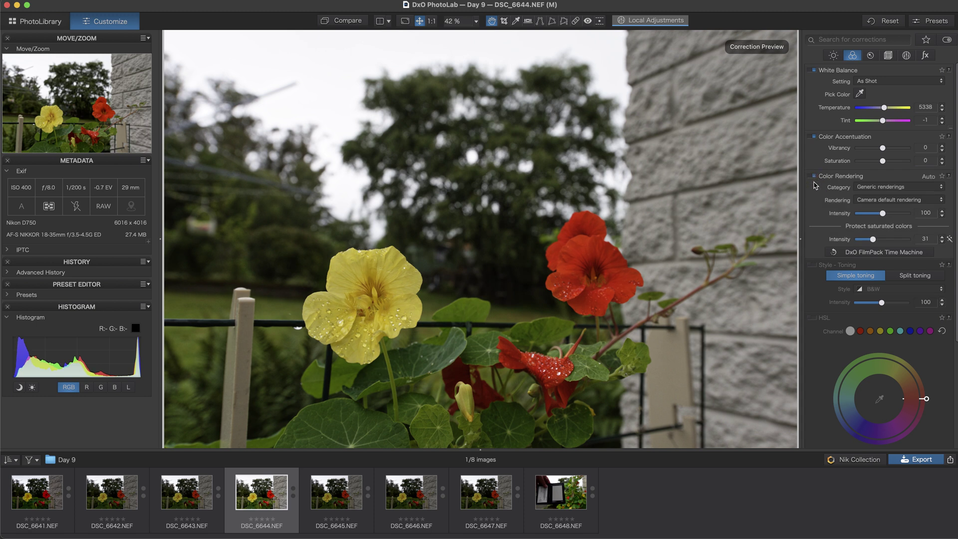
click(902, 187)
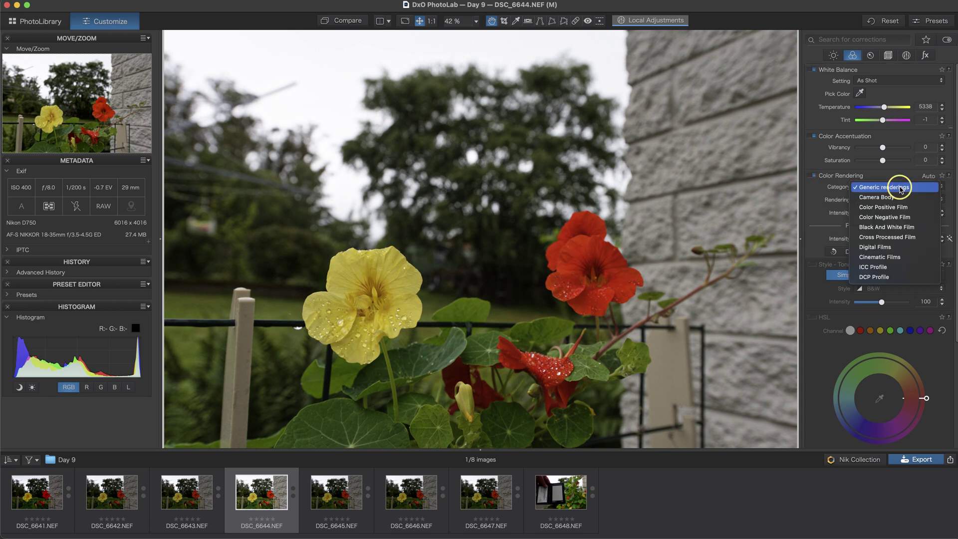
click(879, 248)
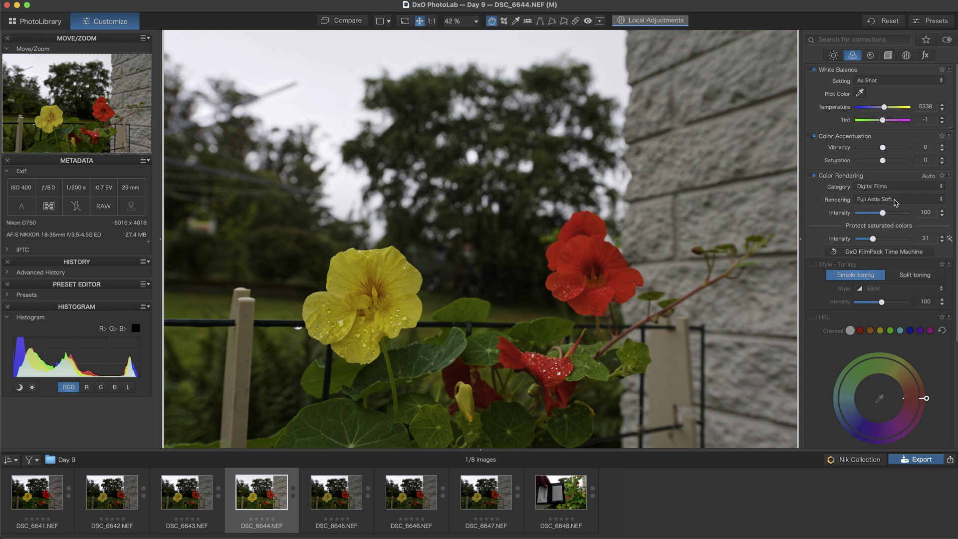
click(896, 200)
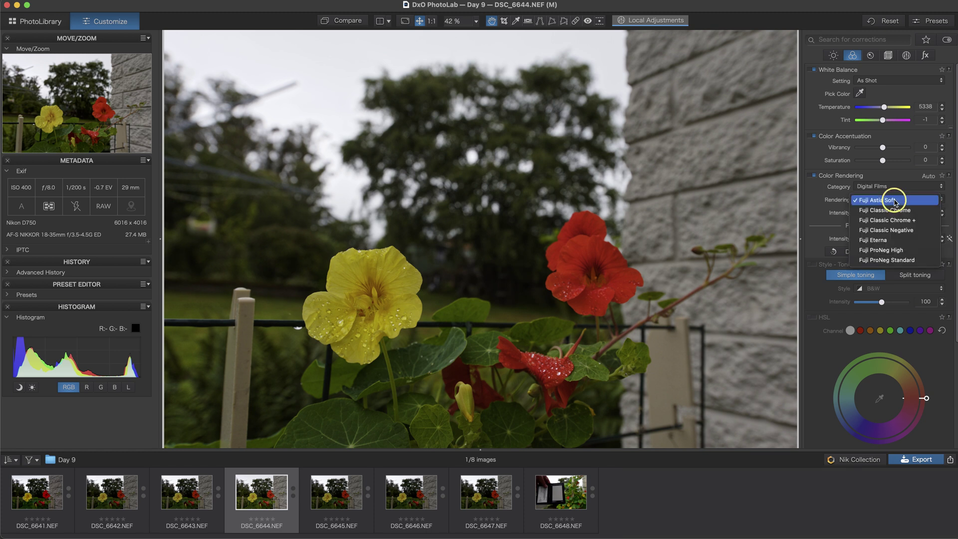
click(813, 178)
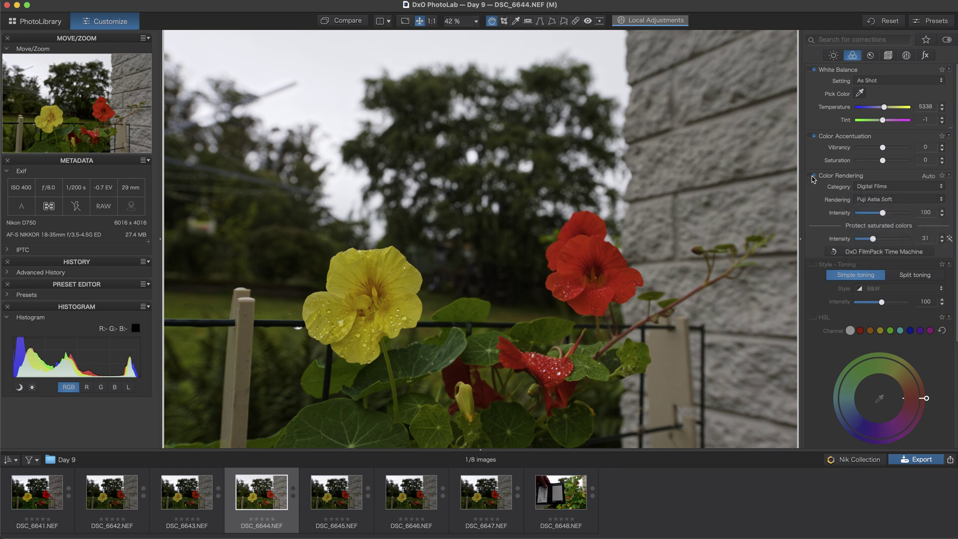
click(814, 178)
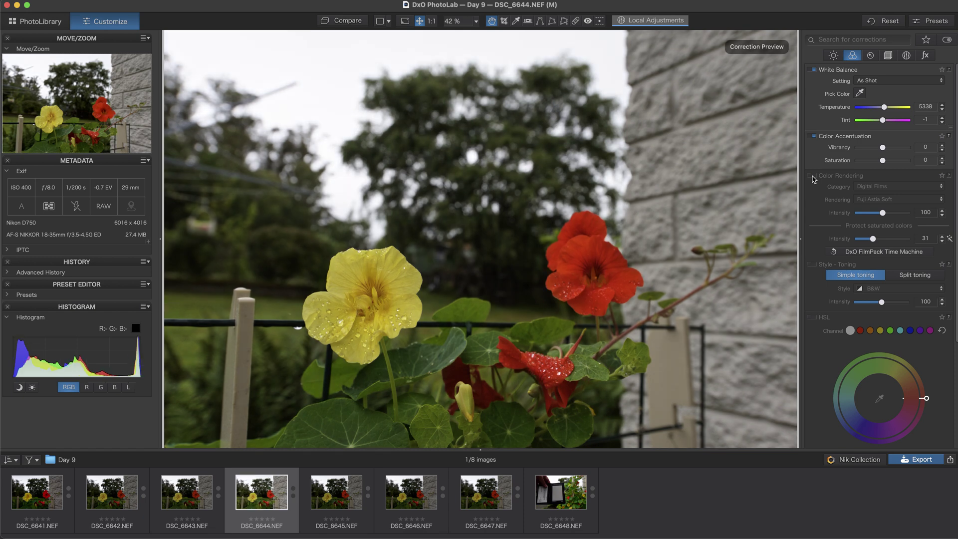
click(813, 178)
click(814, 178)
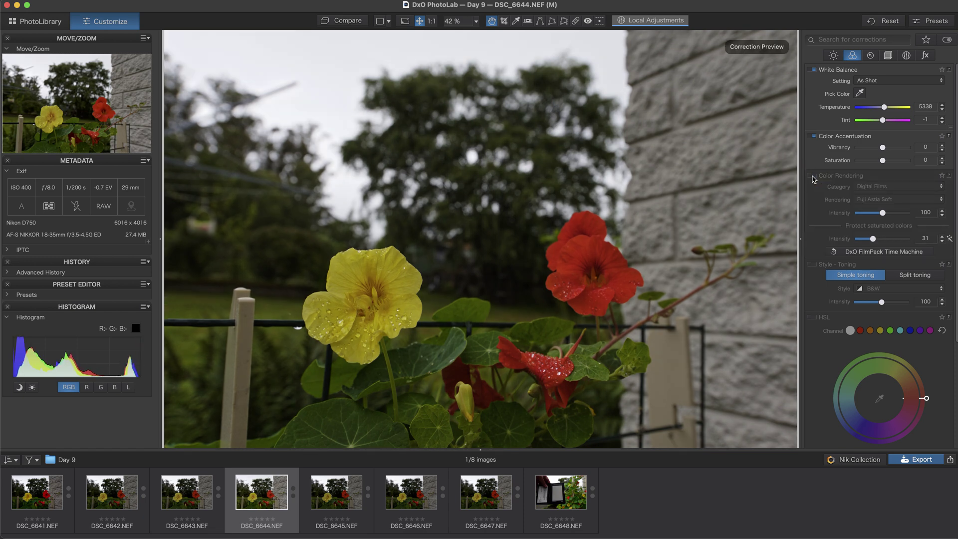
click(814, 178)
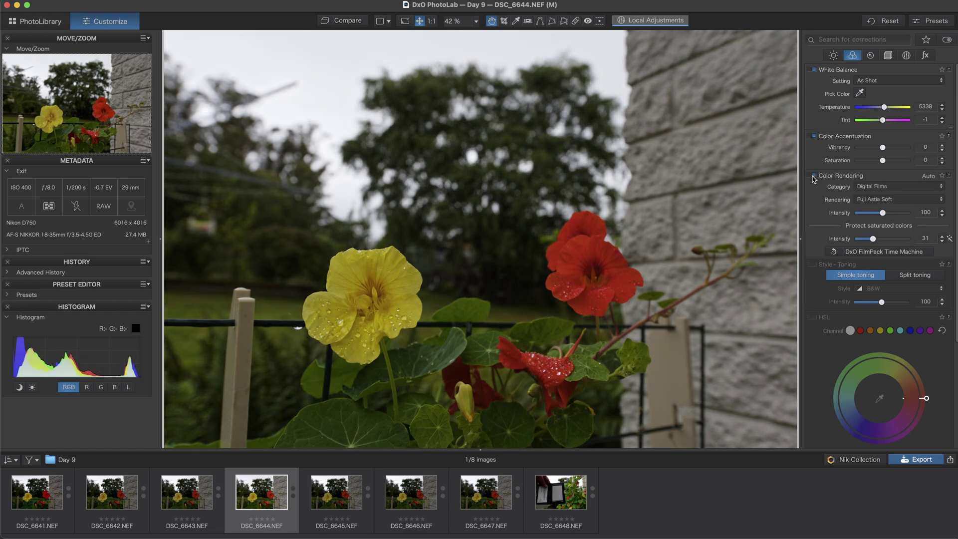
click(813, 178)
click(814, 178)
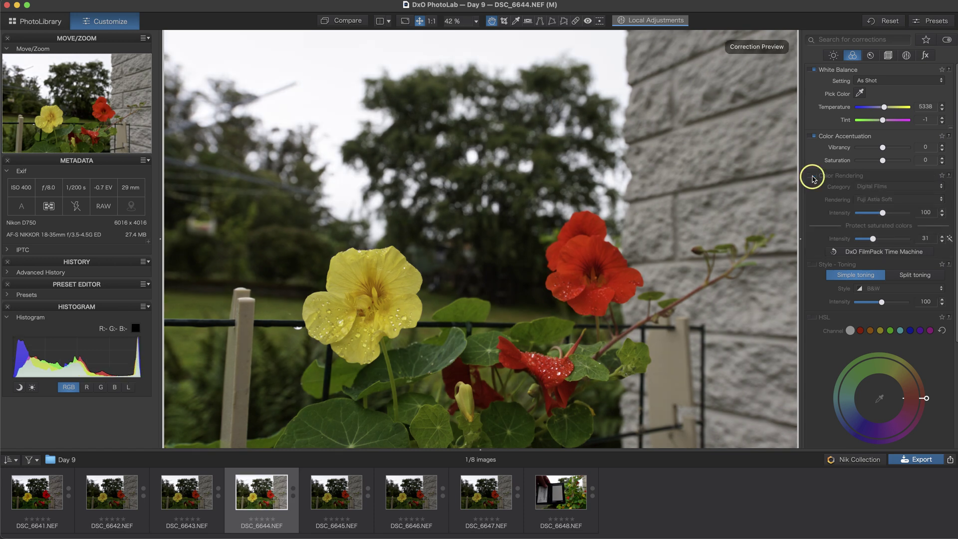
click(814, 178)
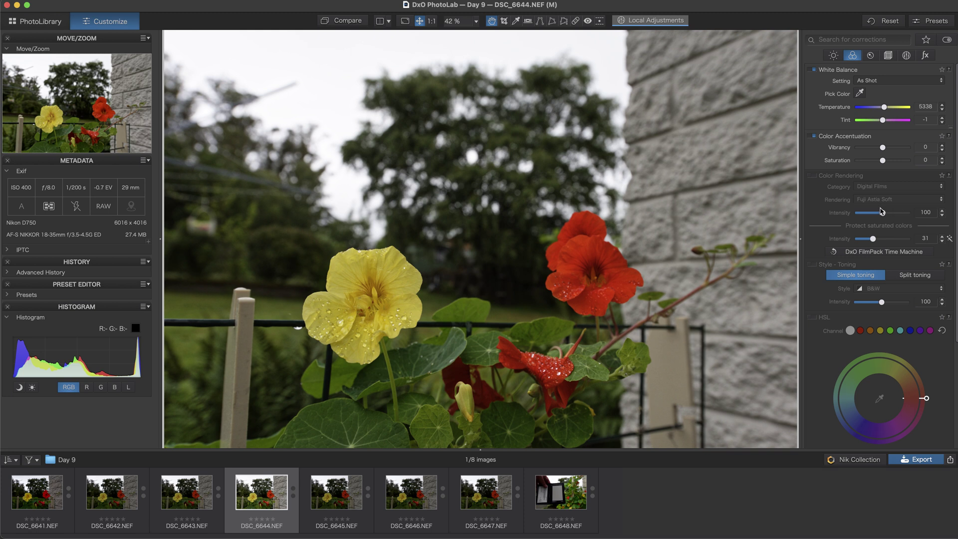
Step: Set Color Rendering to Generic renderings with Camera default rendering
click(882, 189)
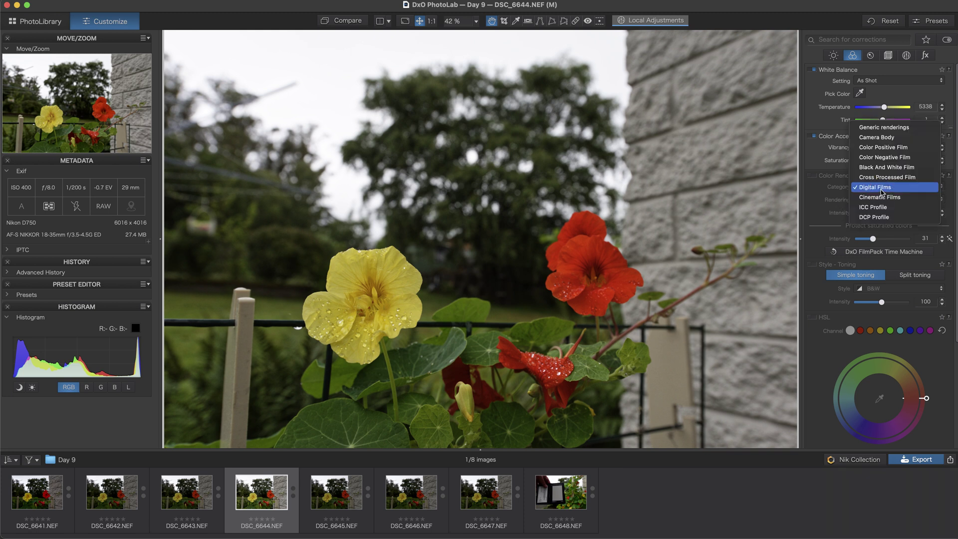
click(886, 130)
click(885, 200)
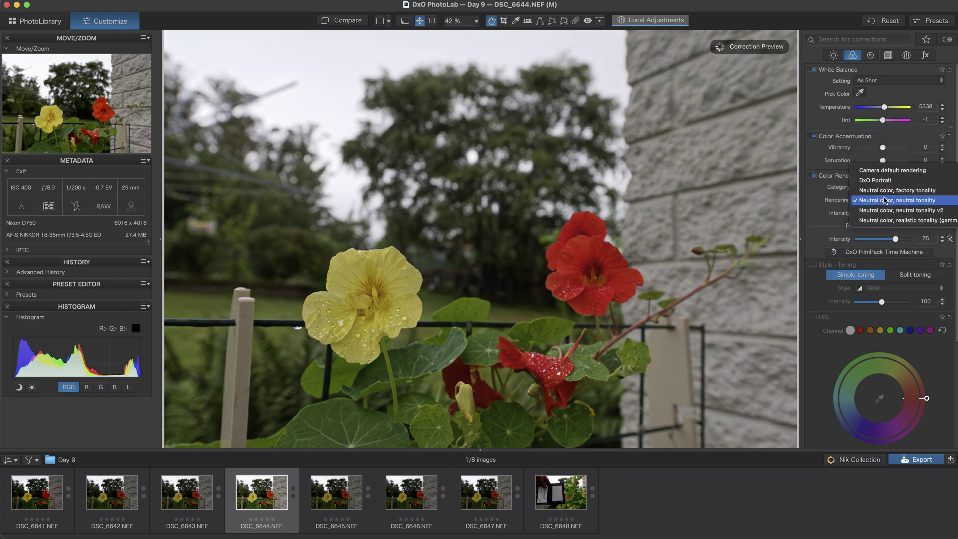
click(887, 171)
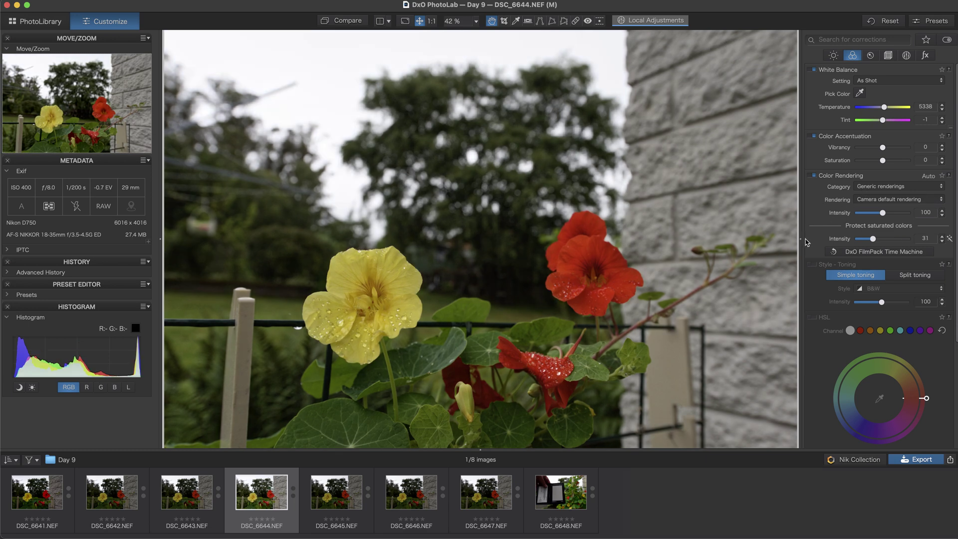
Step: Enable Style - Toning with the Landscape style, toggling it off and on to compare
click(814, 265)
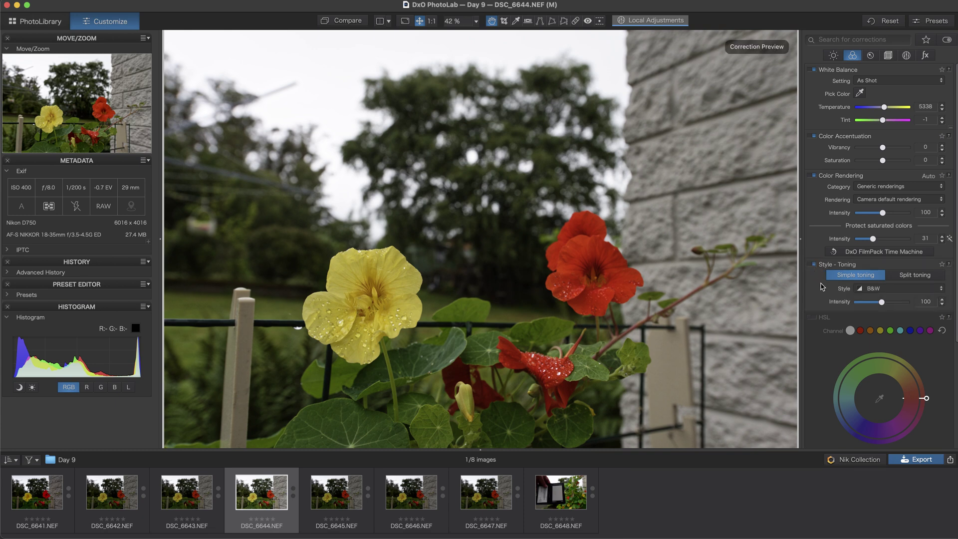
click(883, 290)
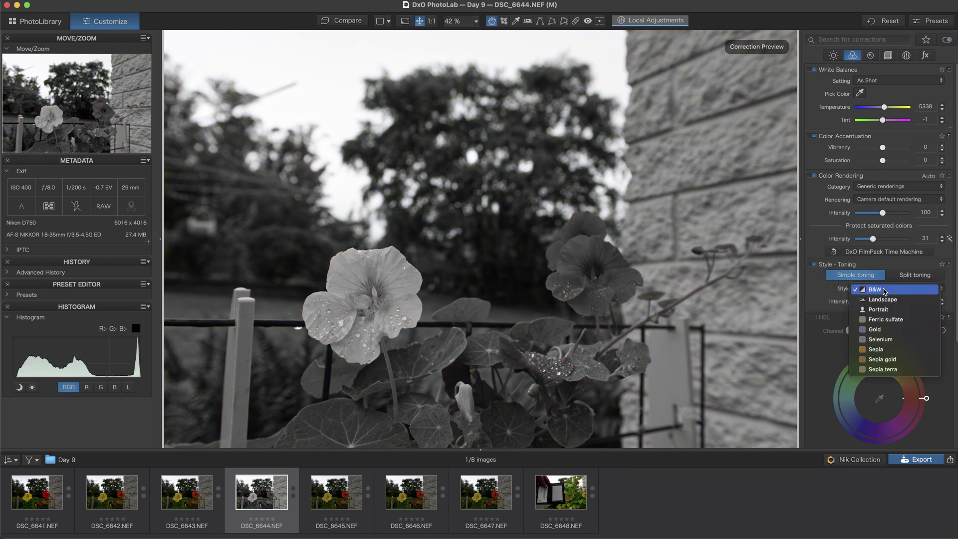
click(885, 300)
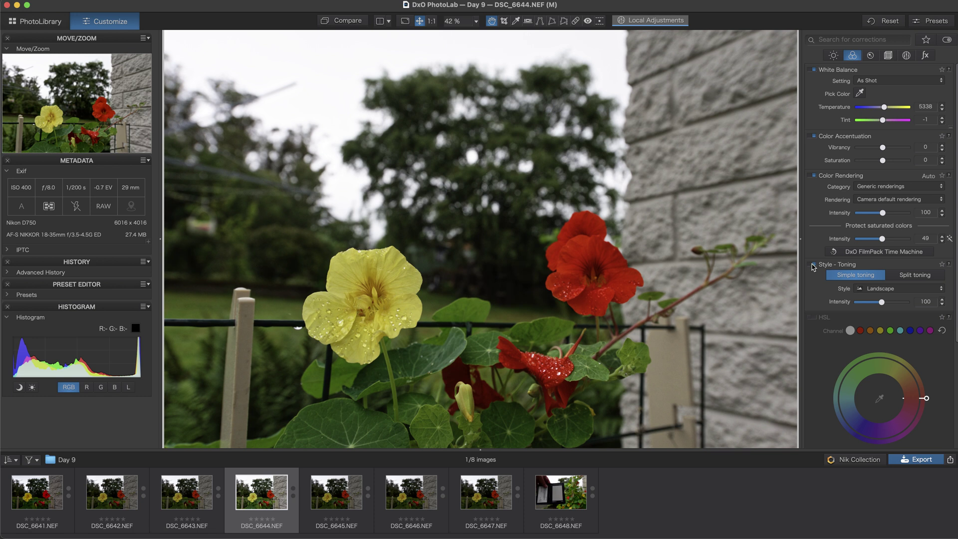
click(814, 266)
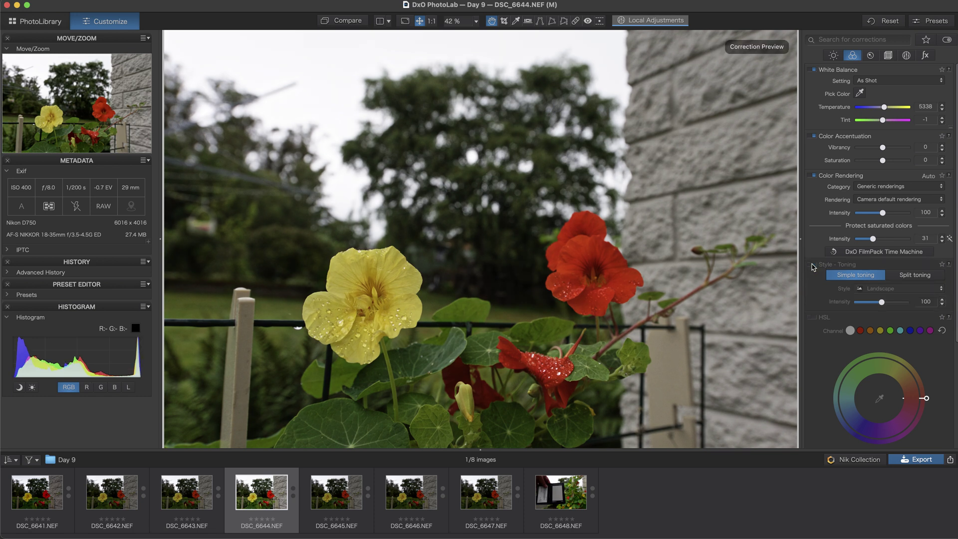
click(814, 265)
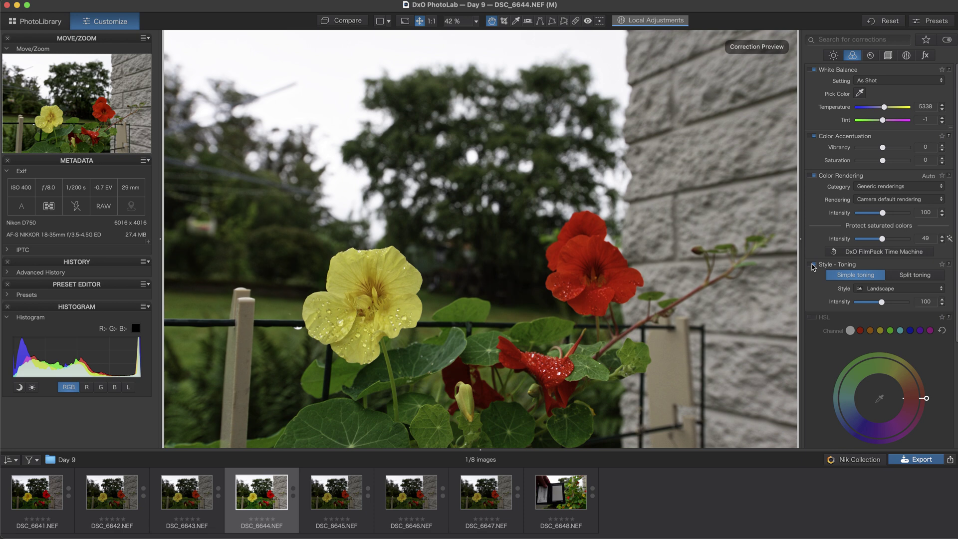
click(814, 265)
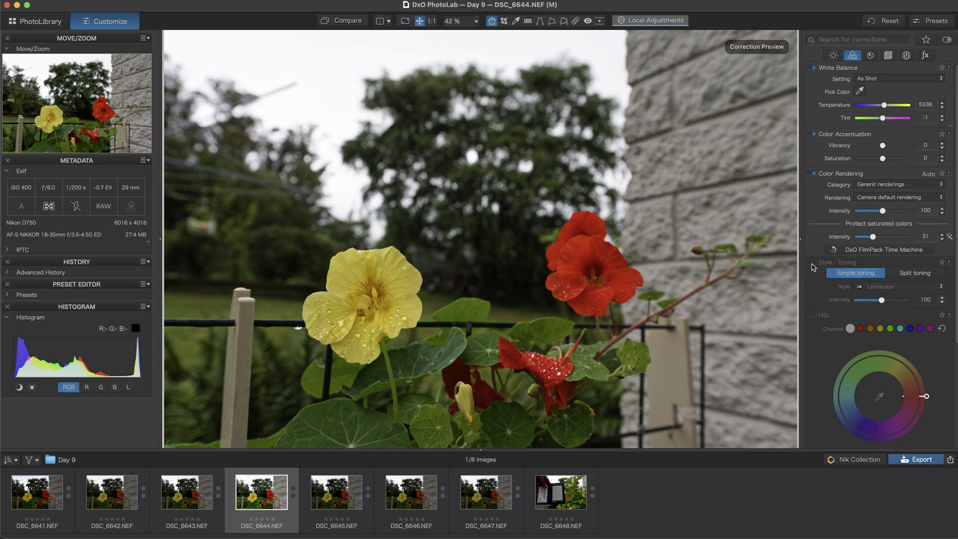
click(812, 265)
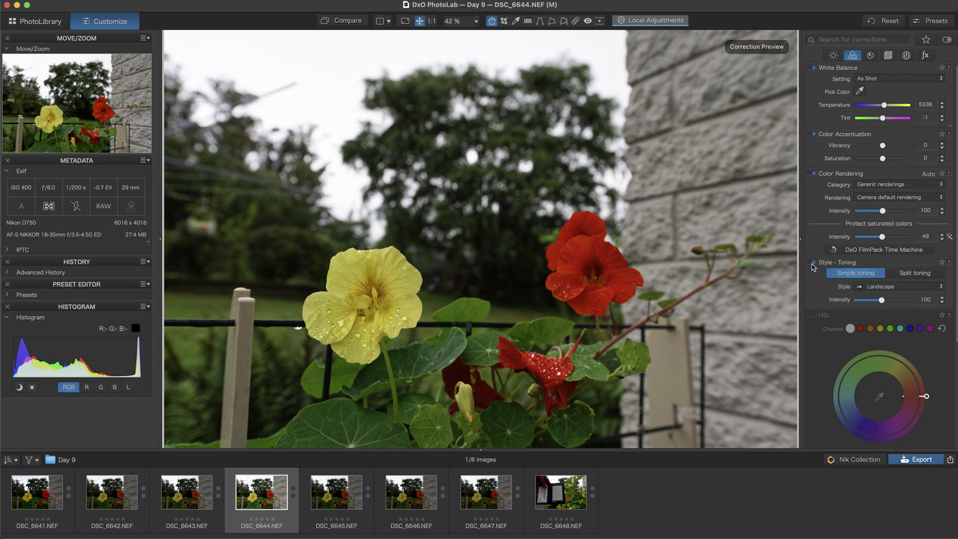
click(812, 265)
click(813, 265)
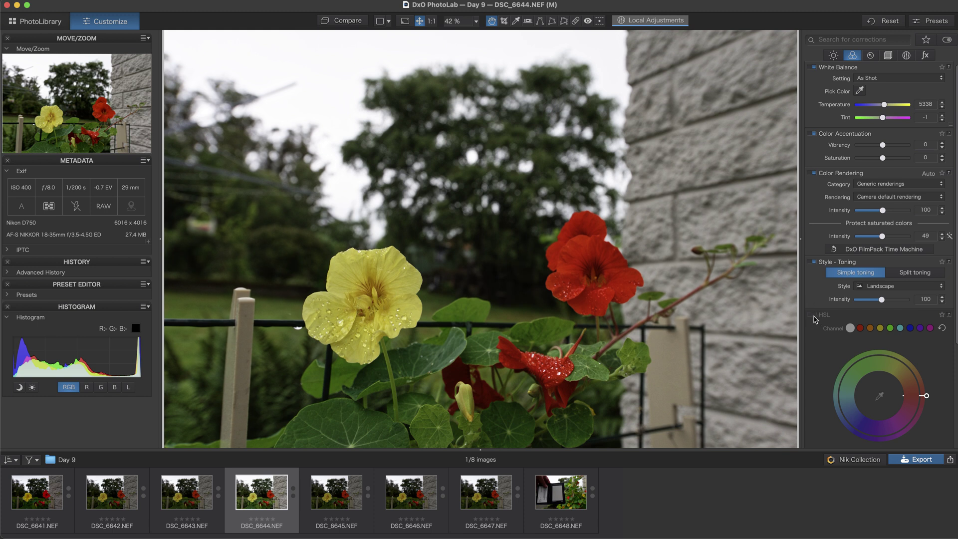
Step: Enable HSL and centre the yellow channel on the yellow flower's hue with the Hue Picker
click(814, 316)
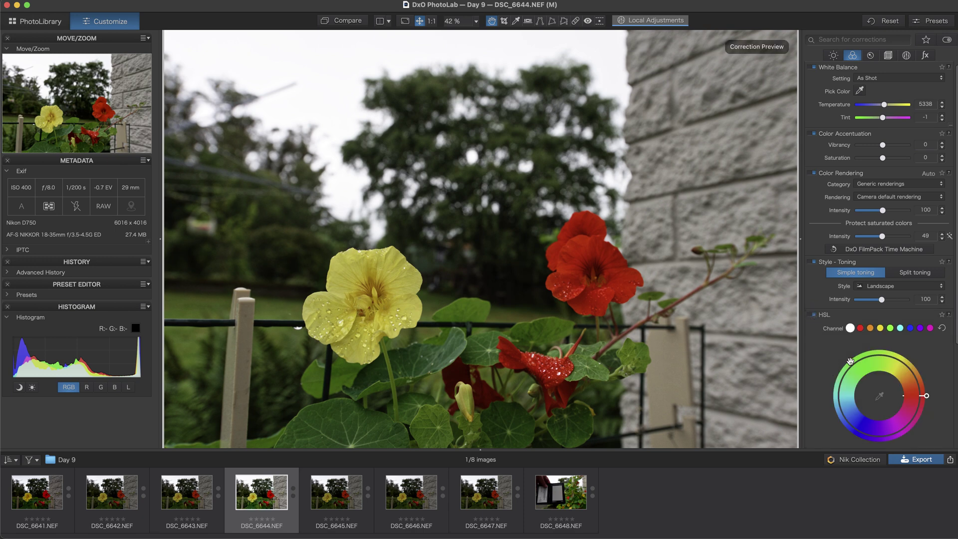
click(881, 328)
click(880, 397)
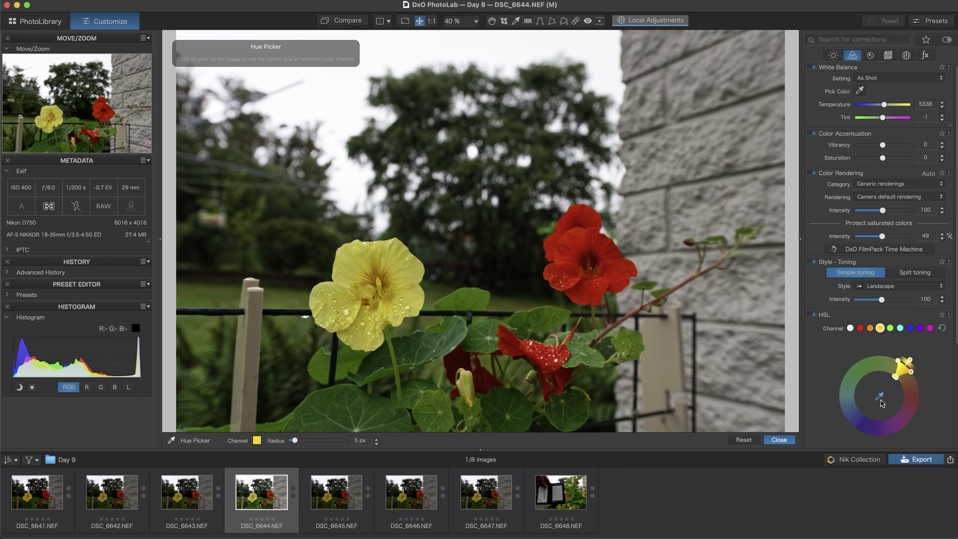
click(404, 275)
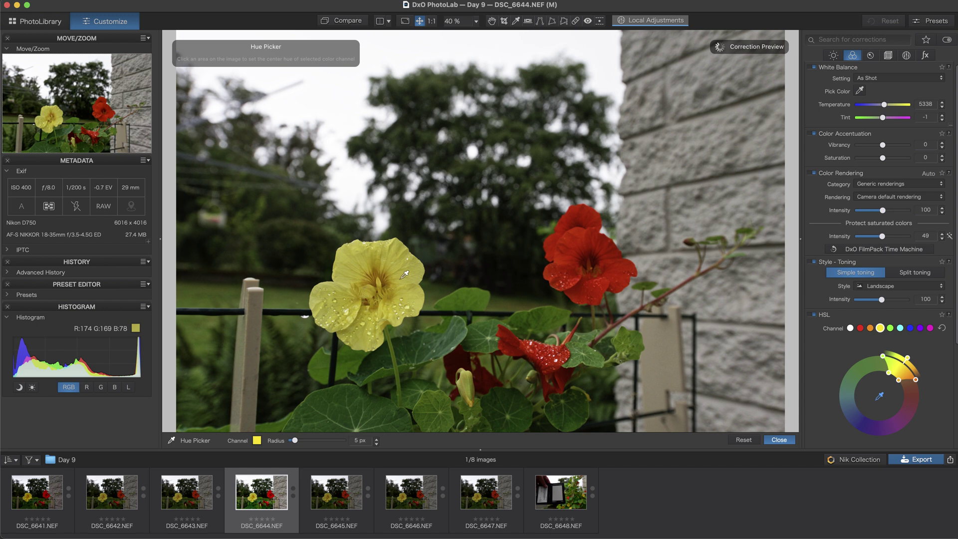
Step: Set yellow saturation to 30 and luminance to -5, comparing HSL off and on
scroll(819, 369, down, 5)
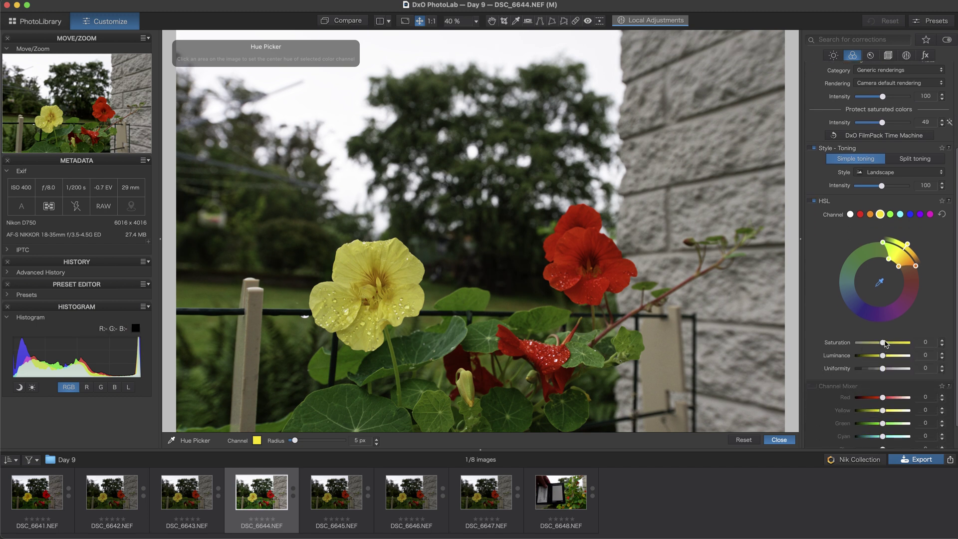
mouse_move(883, 343)
mouse_down()
mouse_move(860, 345)
mouse_move(891, 345)
mouse_up()
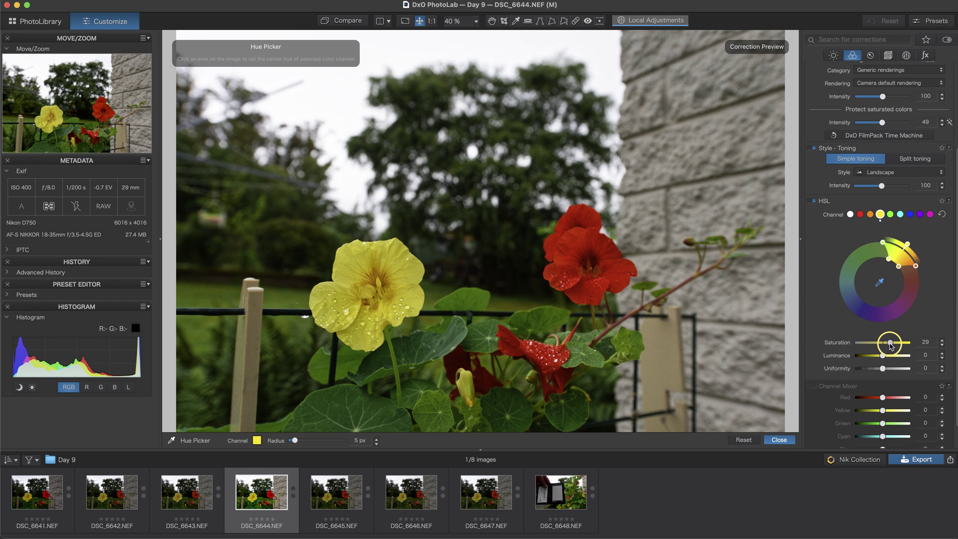
drag(883, 356, 881, 357)
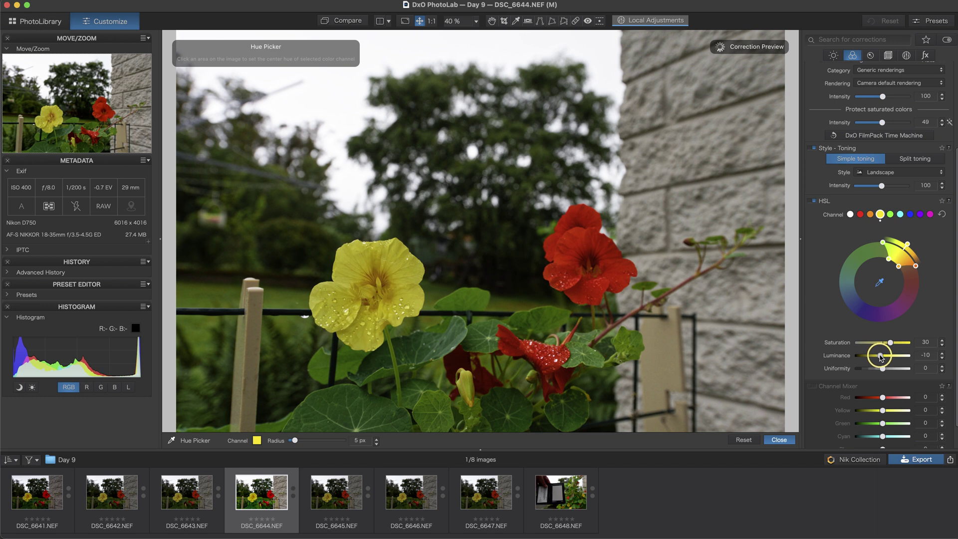
drag(882, 358, 882, 358)
drag(881, 355, 881, 356)
click(942, 353)
click(813, 201)
click(813, 201)
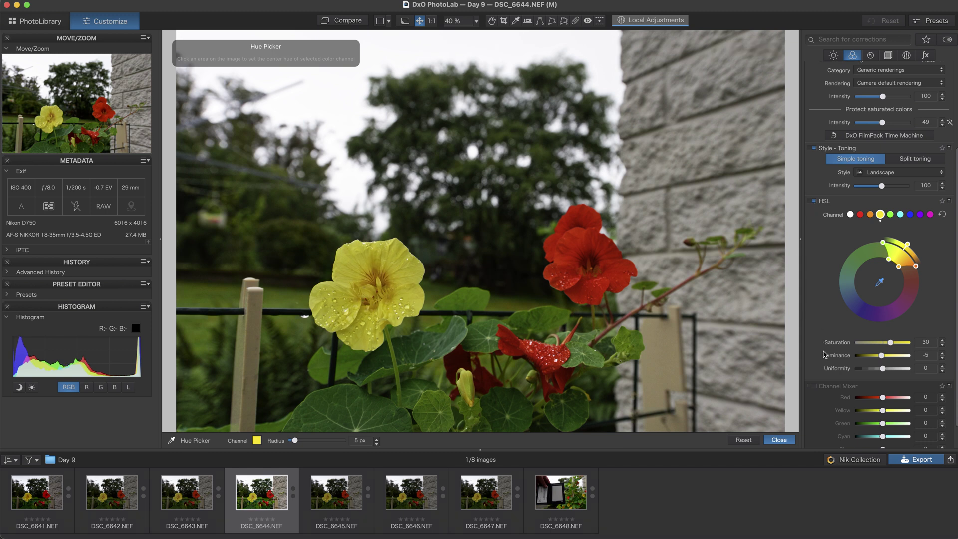
click(870, 56)
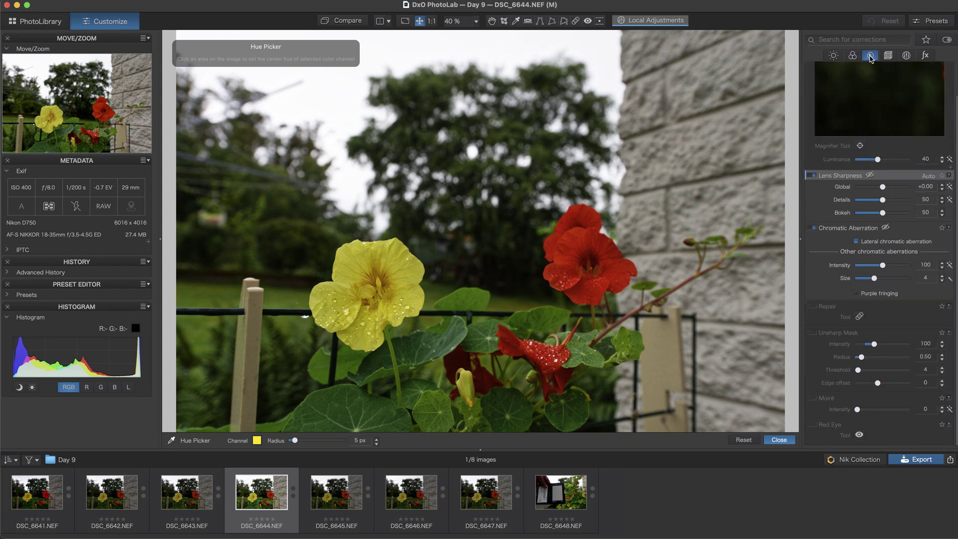
scroll(849, 149, up, 2)
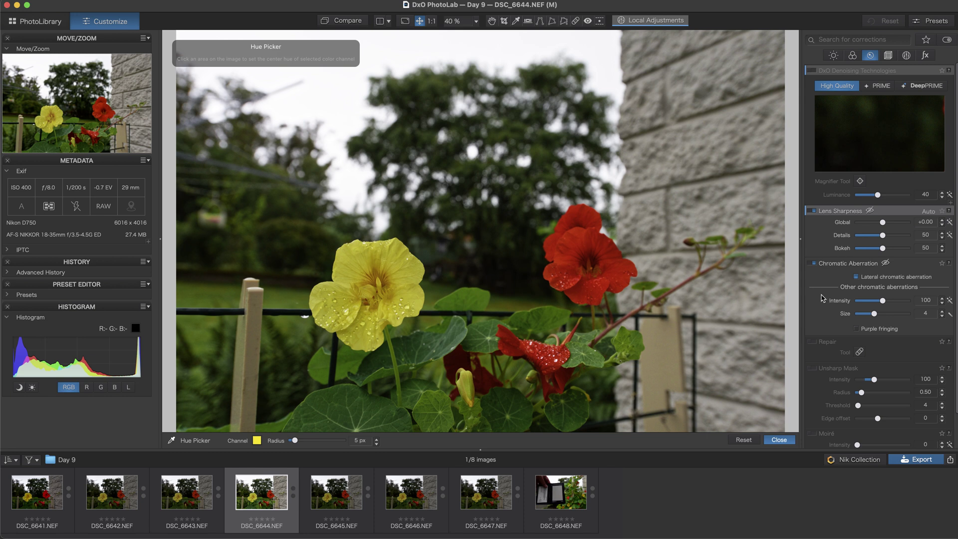
scroll(823, 299, down, 3)
scroll(823, 298, up, 3)
click(889, 55)
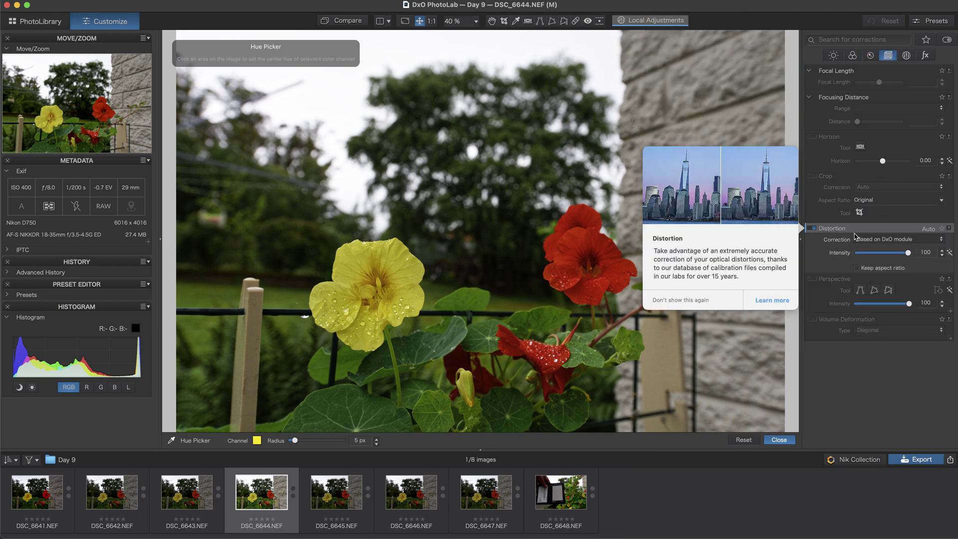
click(833, 55)
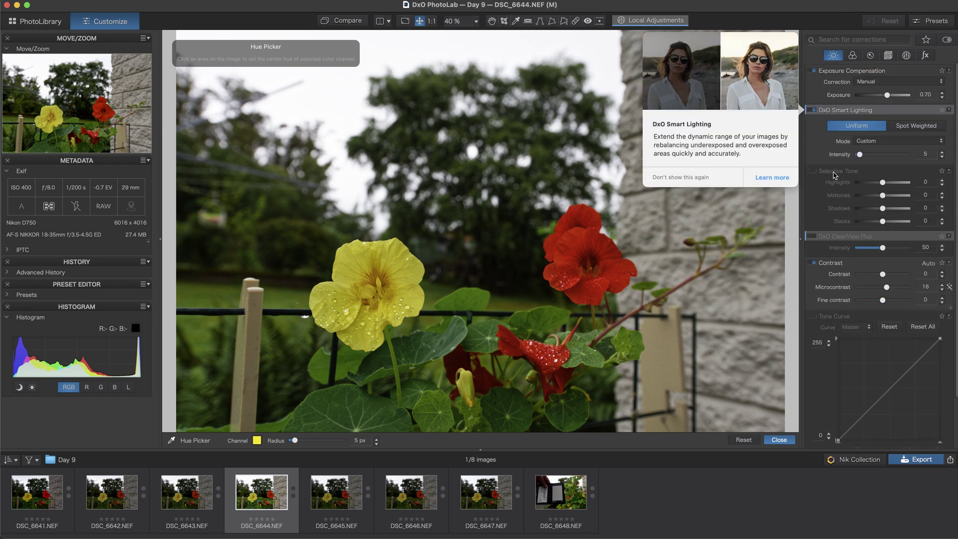
scroll(855, 353, down, 3)
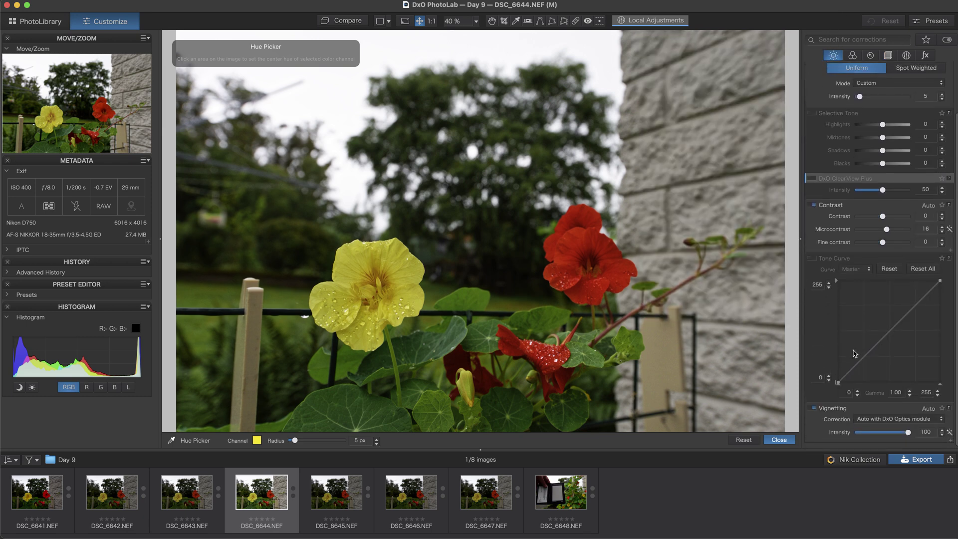
click(812, 411)
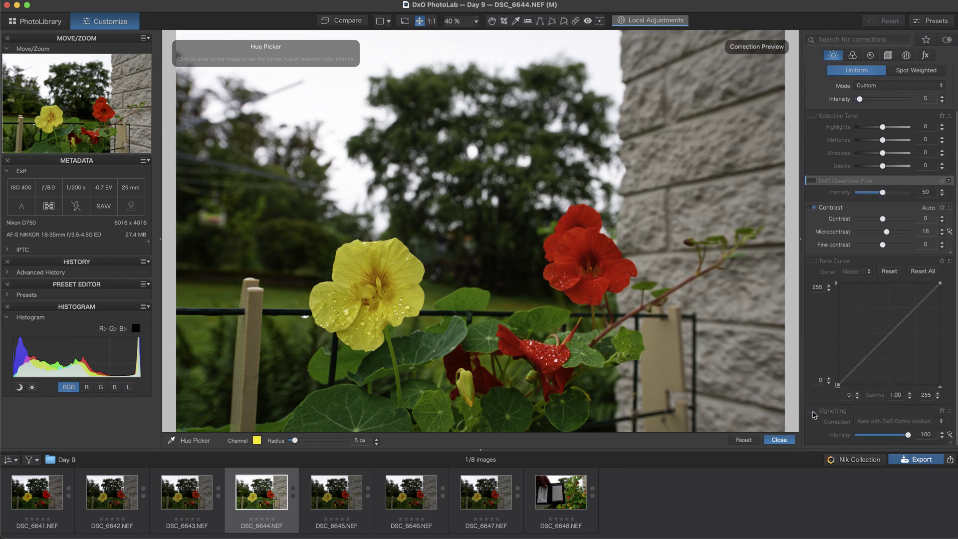
click(814, 413)
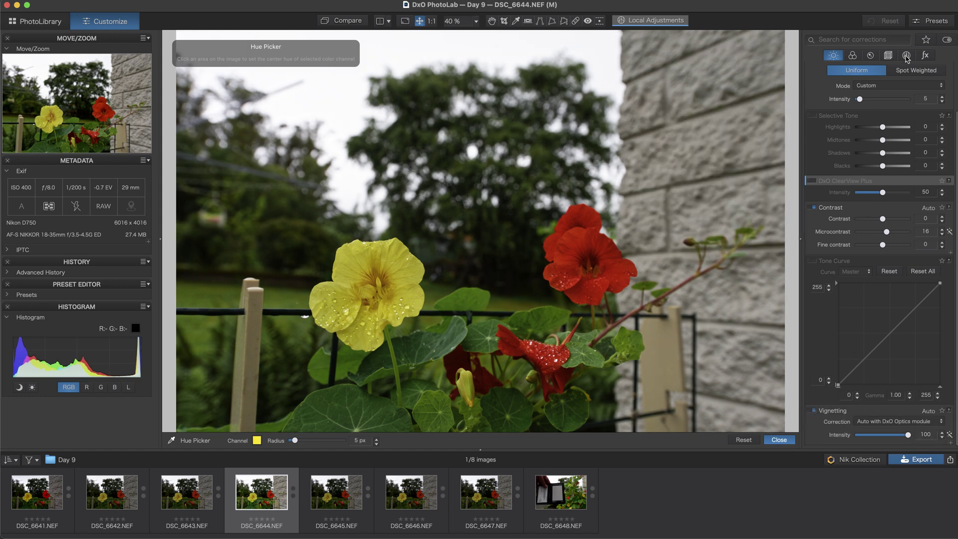
click(871, 57)
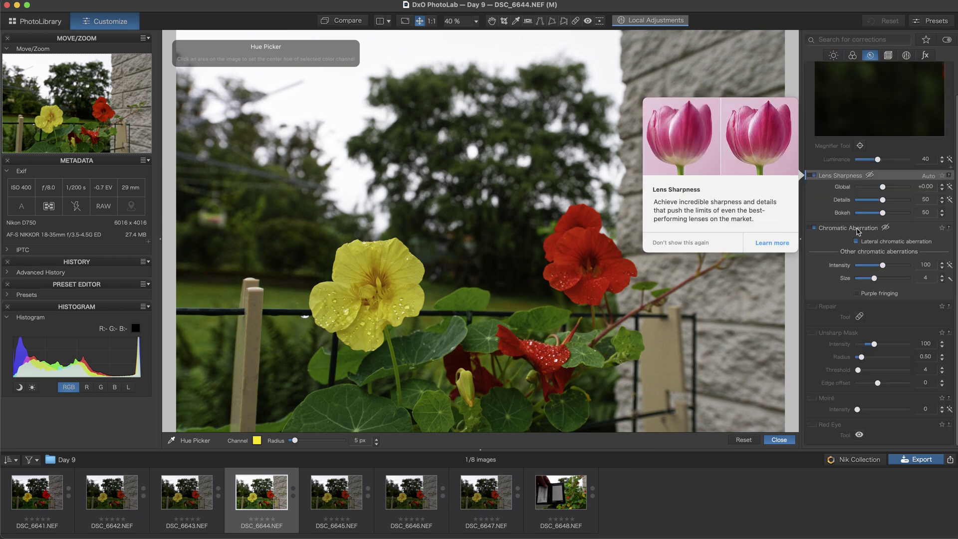
scroll(855, 236, down, 1)
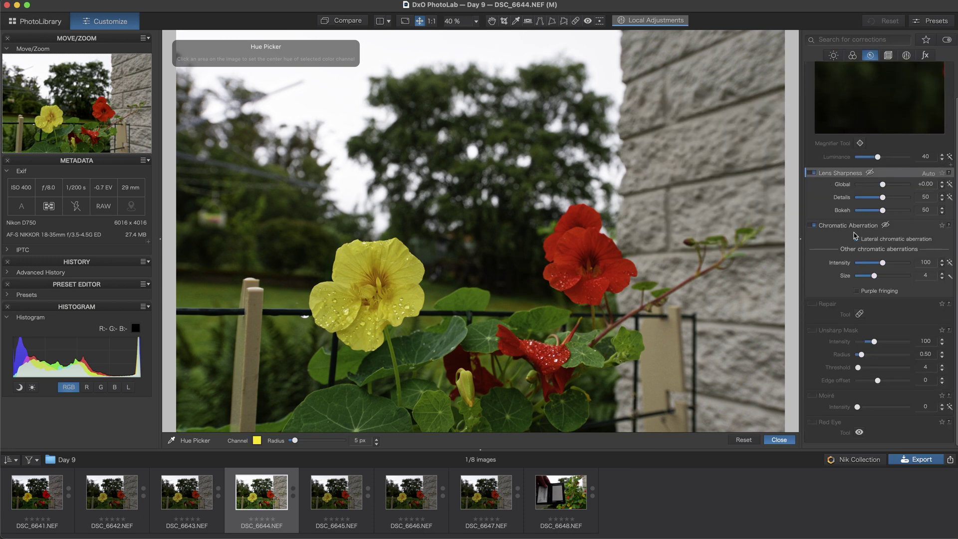
scroll(854, 210, up, 1)
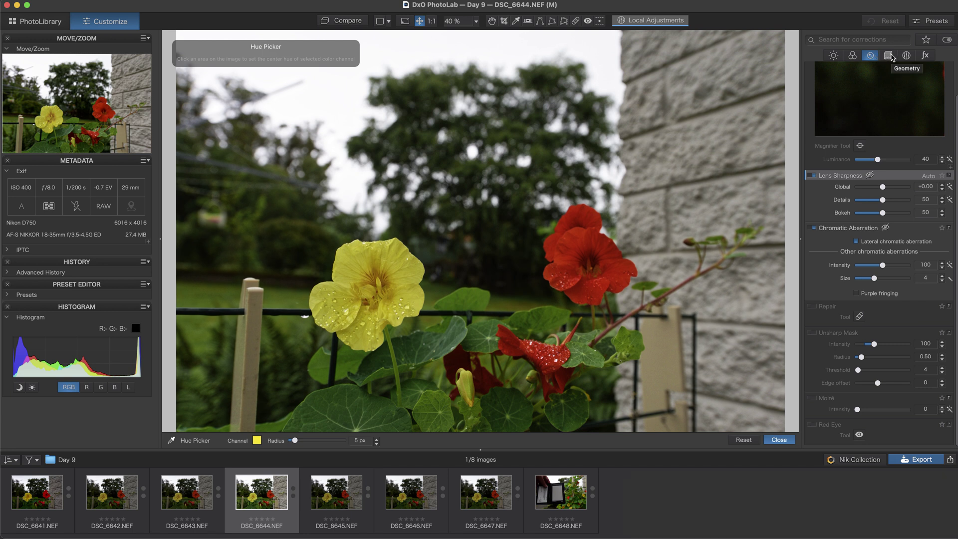
Step: Switch on Creative Vignetting in the FX corrections, leaving intensity 0 and midpoint 50
click(926, 56)
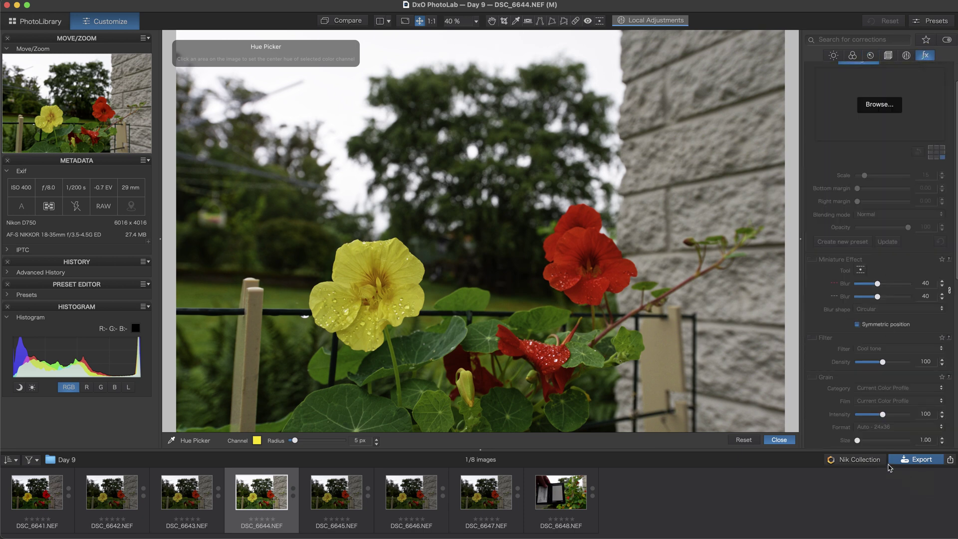
scroll(848, 359, down, 10)
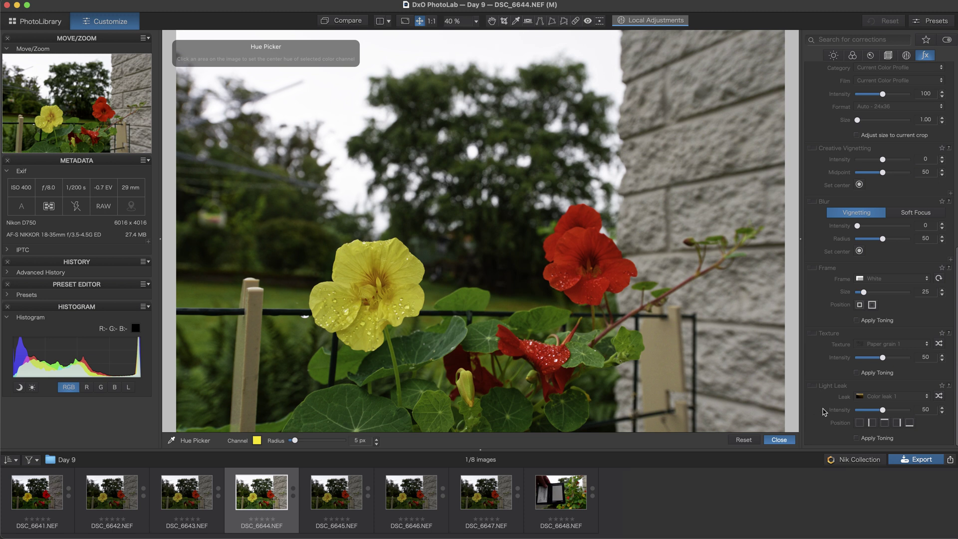
click(814, 149)
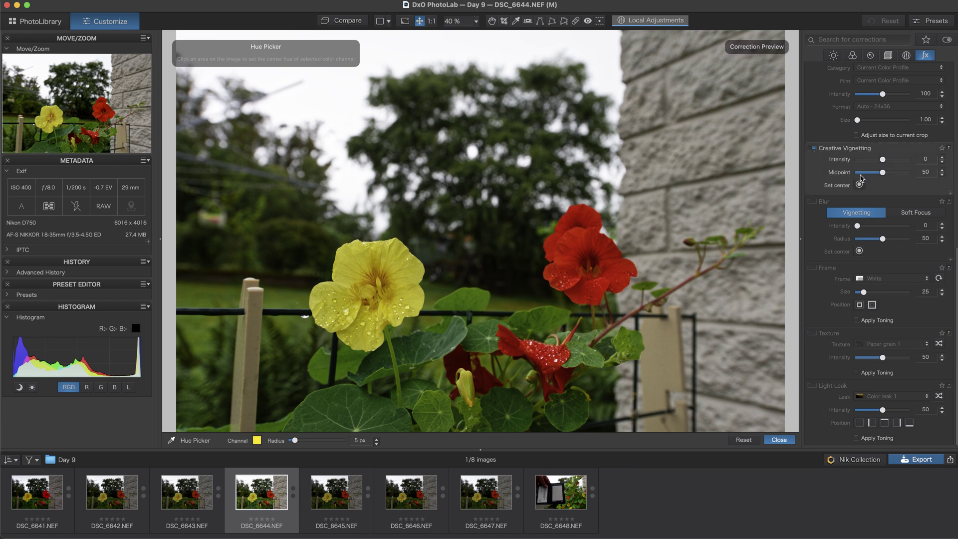
scroll(837, 173, up, 10)
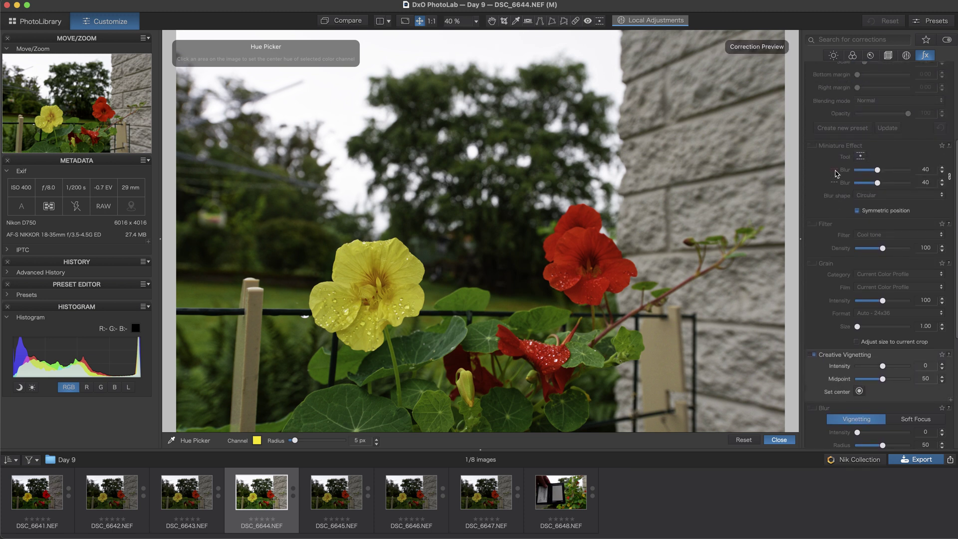
scroll(837, 173, up, 2)
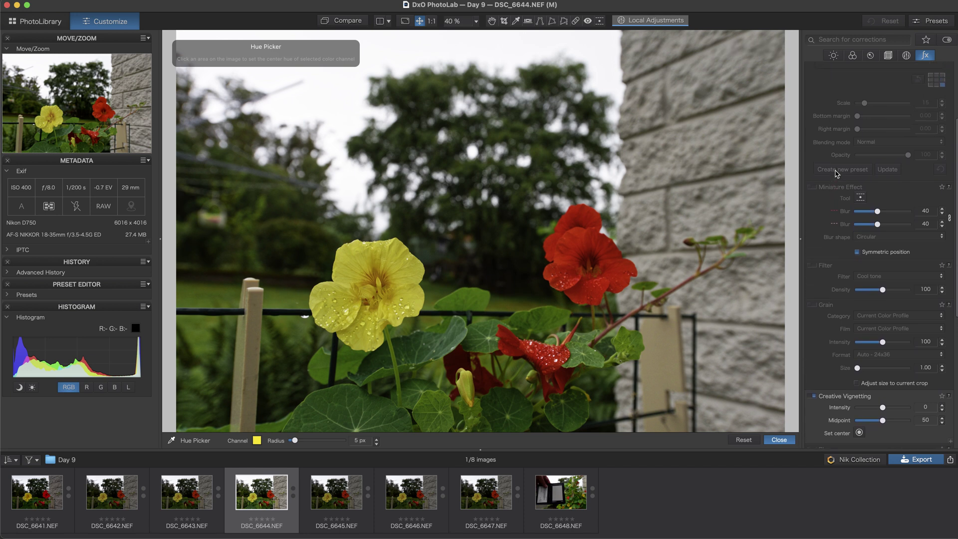
scroll(837, 174, down, 3)
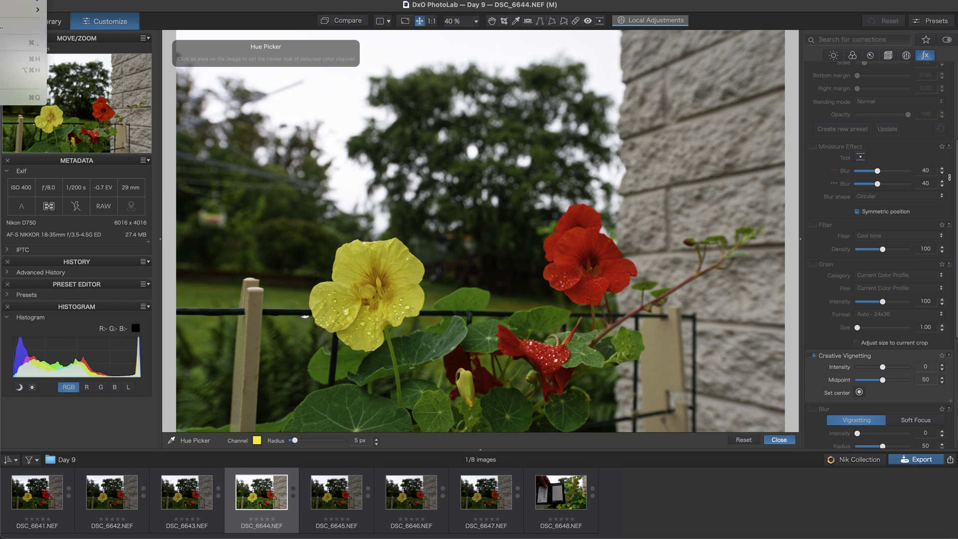
click(765, 12)
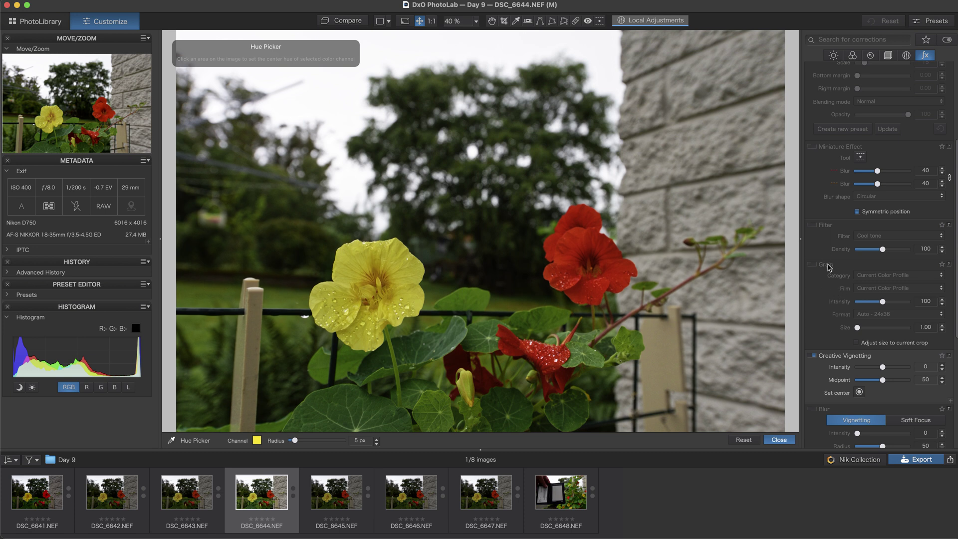
Step: Move the vignette centre down toward the flowers and set intensity to -13, comparing on and off
drag(883, 368, 855, 368)
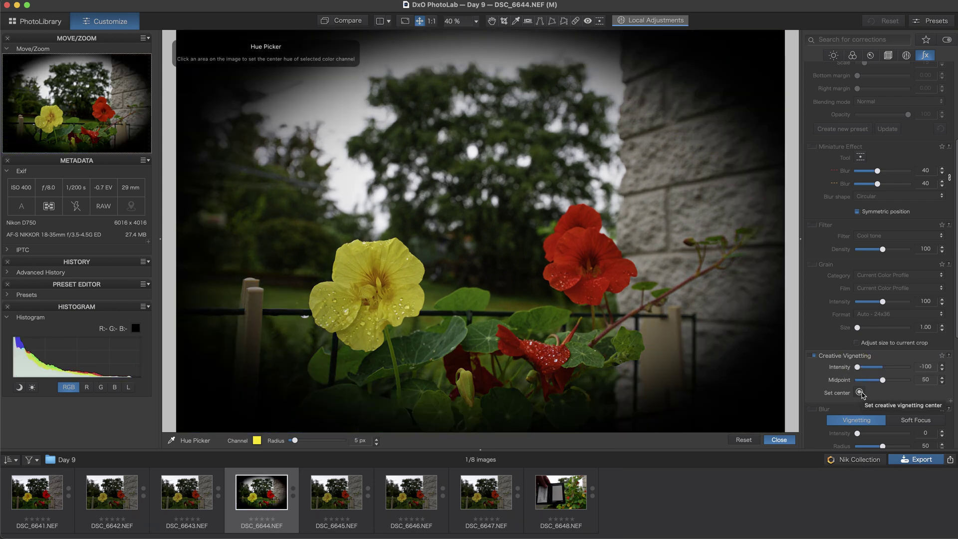
click(859, 394)
drag(451, 237, 457, 269)
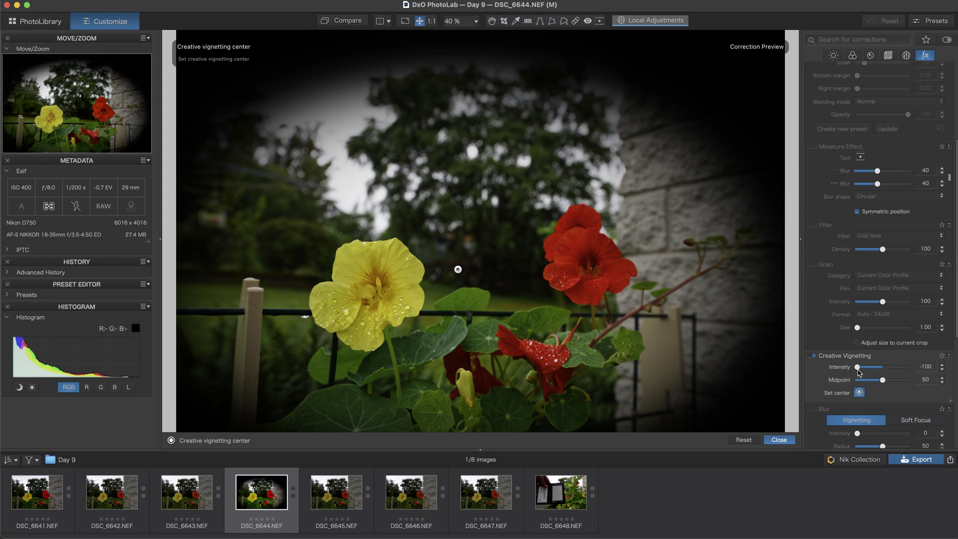
drag(858, 368, 882, 370)
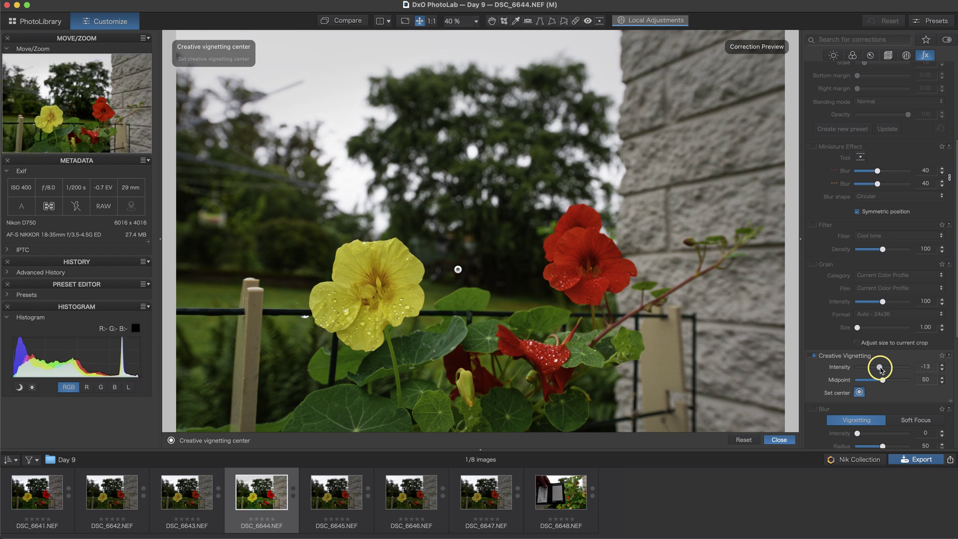
click(813, 357)
click(813, 357)
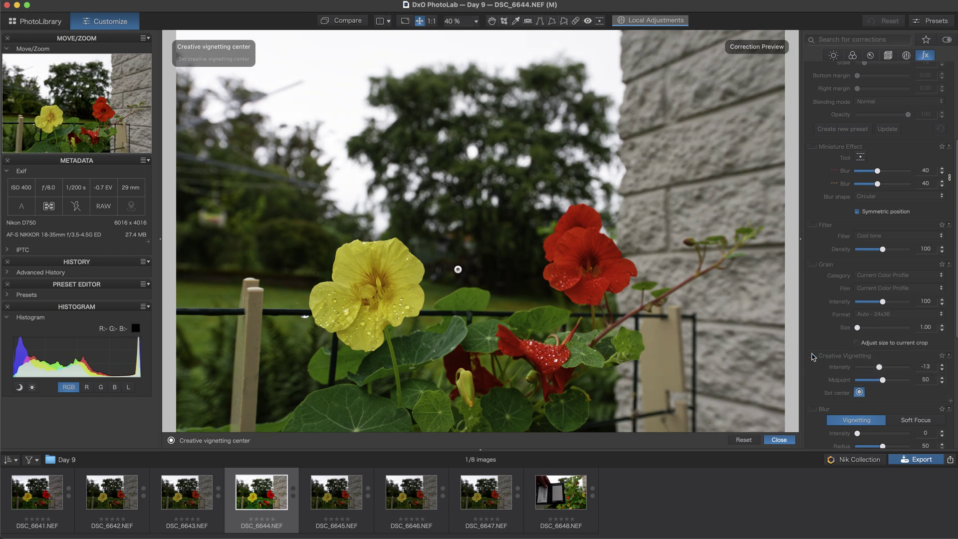
click(812, 357)
click(812, 356)
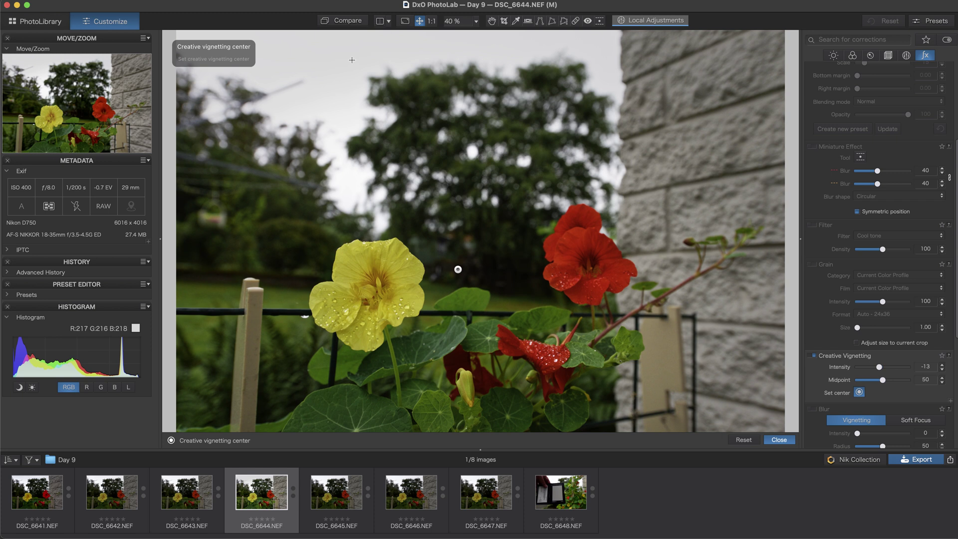
Step: Enable the Tone Curve, lower its white point to 246, and show highlight and shadow clipping warnings
click(829, 58)
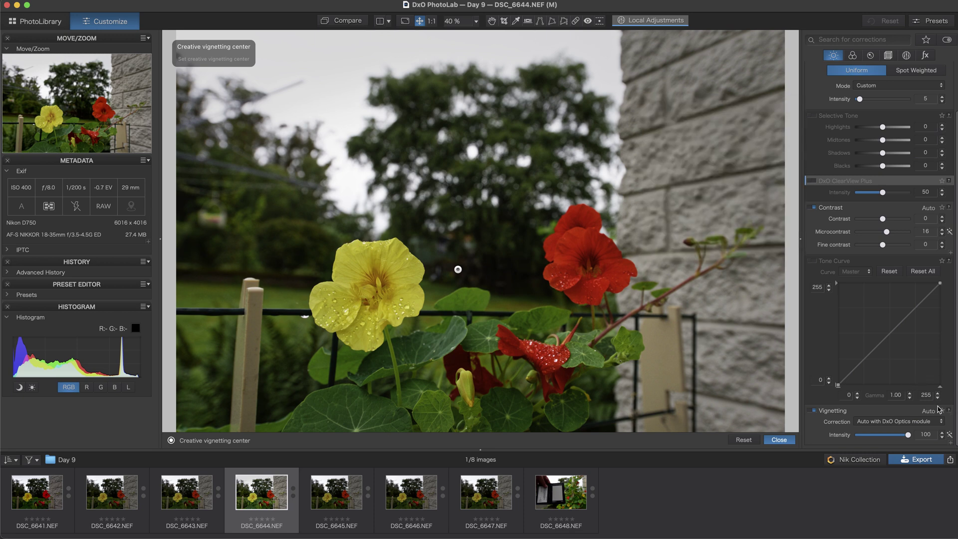
click(939, 399)
click(939, 399)
click(939, 399)
click(939, 399)
click(939, 400)
click(939, 399)
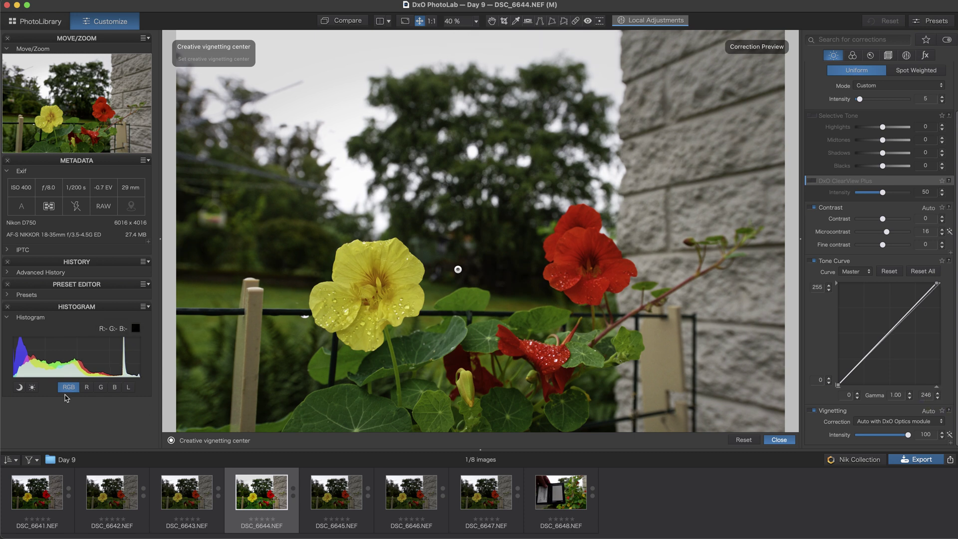
click(32, 387)
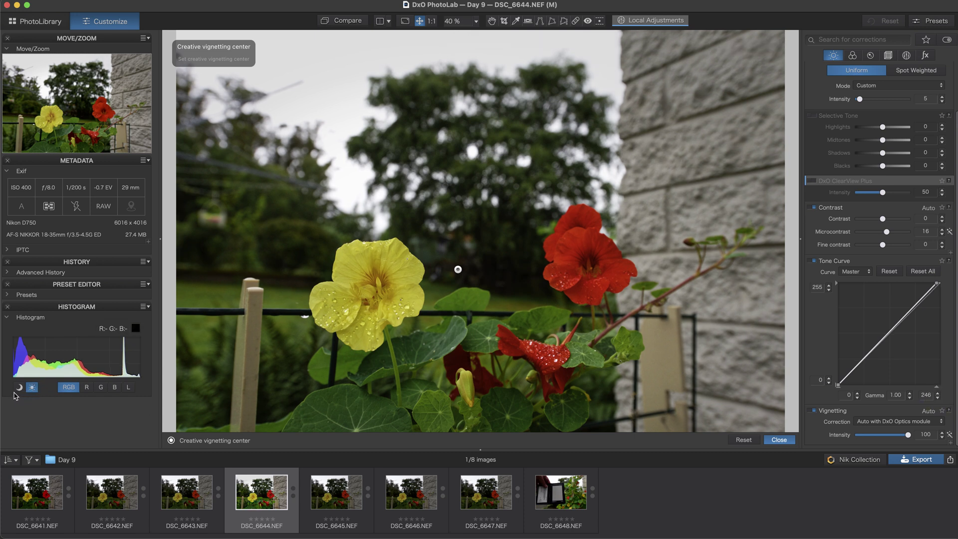
click(20, 388)
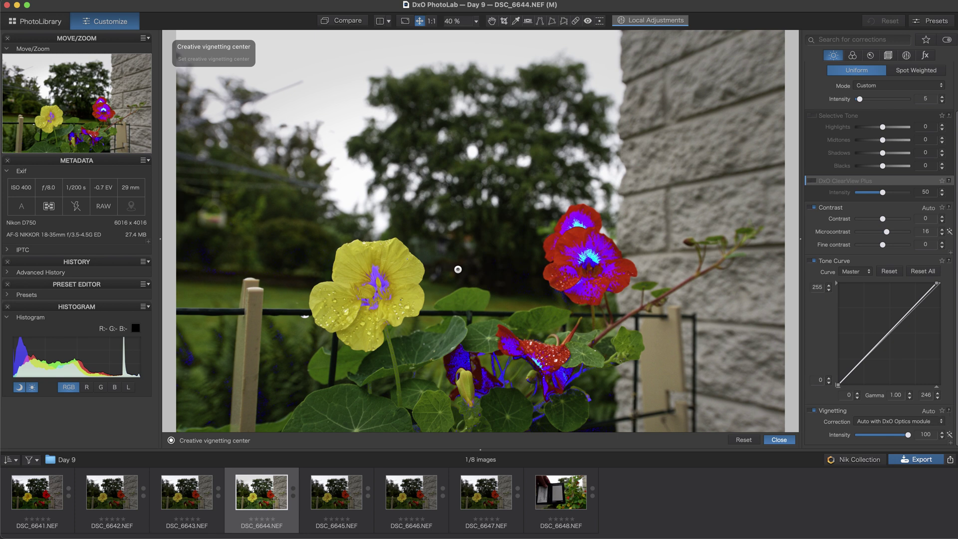
Step: Raise the tone curve white point back up to 255
click(940, 394)
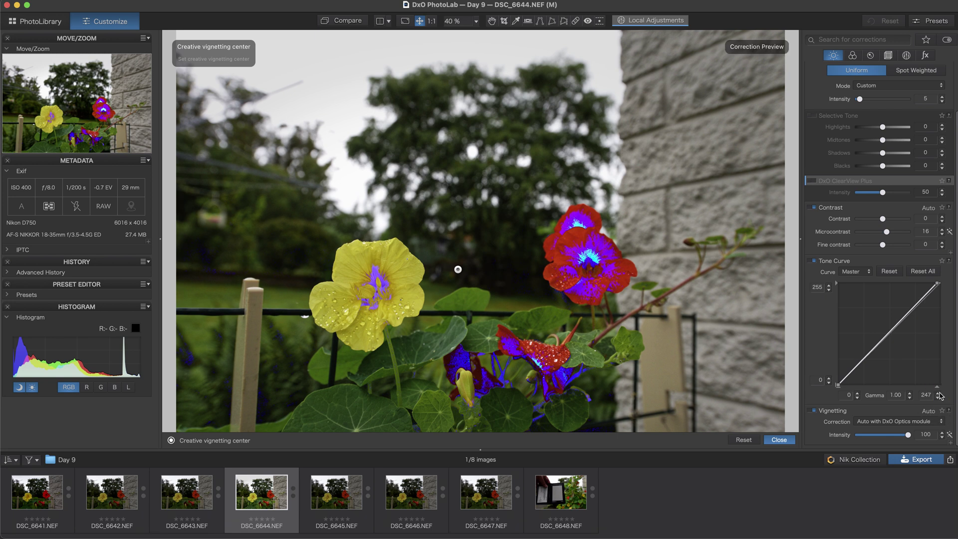
click(939, 394)
click(940, 394)
click(940, 394)
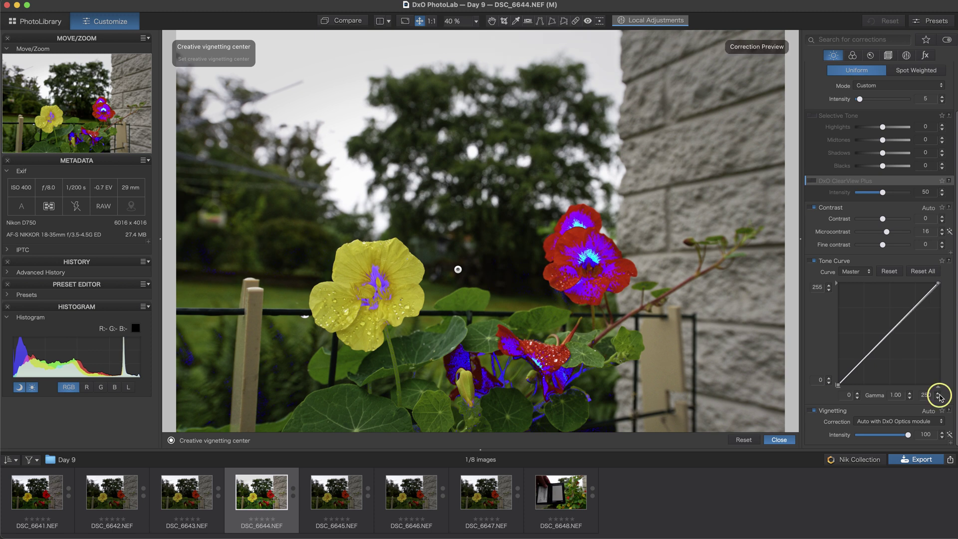
click(939, 394)
click(940, 394)
click(940, 394)
click(940, 394)
click(939, 393)
Step: Lower the tone curve white point to 245, keeping the black point at 0
click(939, 398)
click(939, 399)
click(938, 398)
click(939, 399)
click(939, 398)
click(939, 399)
click(939, 398)
click(938, 398)
click(938, 399)
click(939, 399)
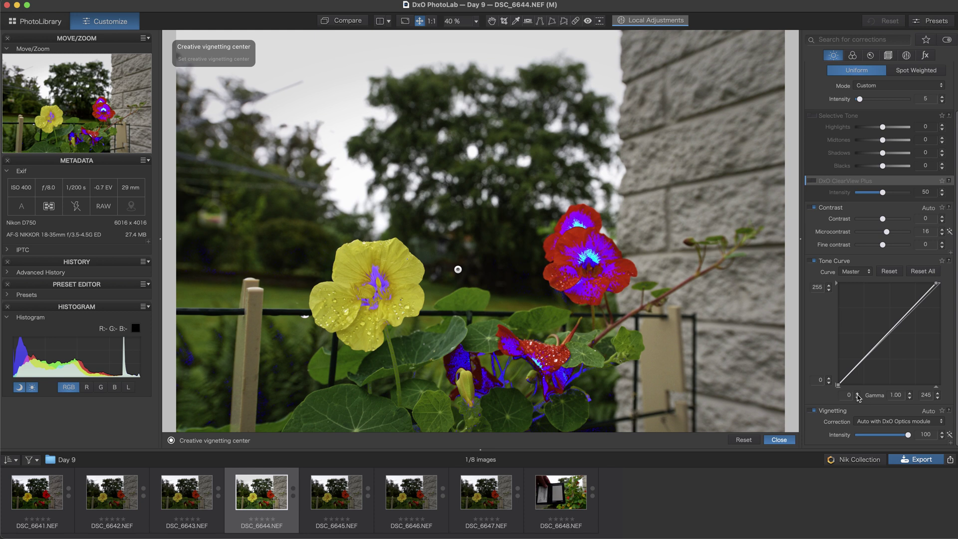
click(858, 394)
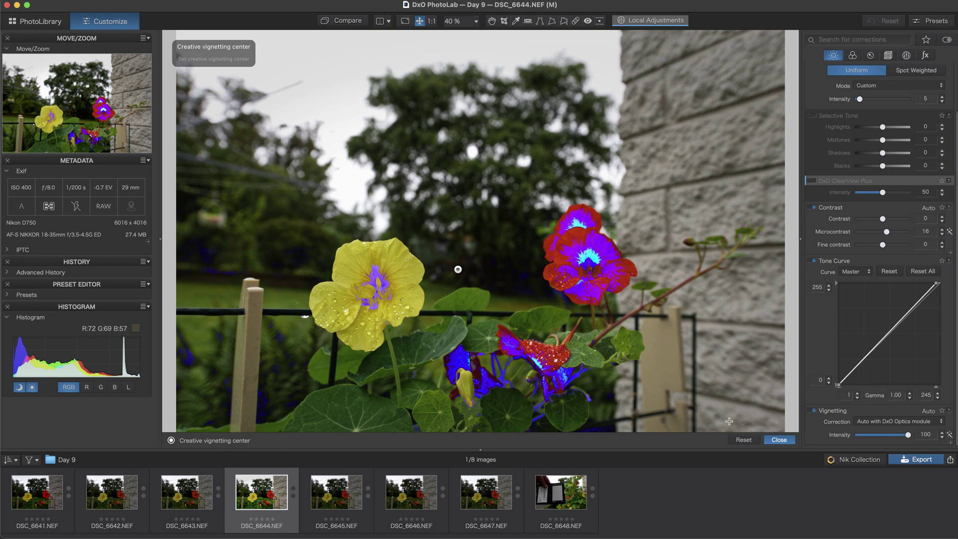
click(858, 397)
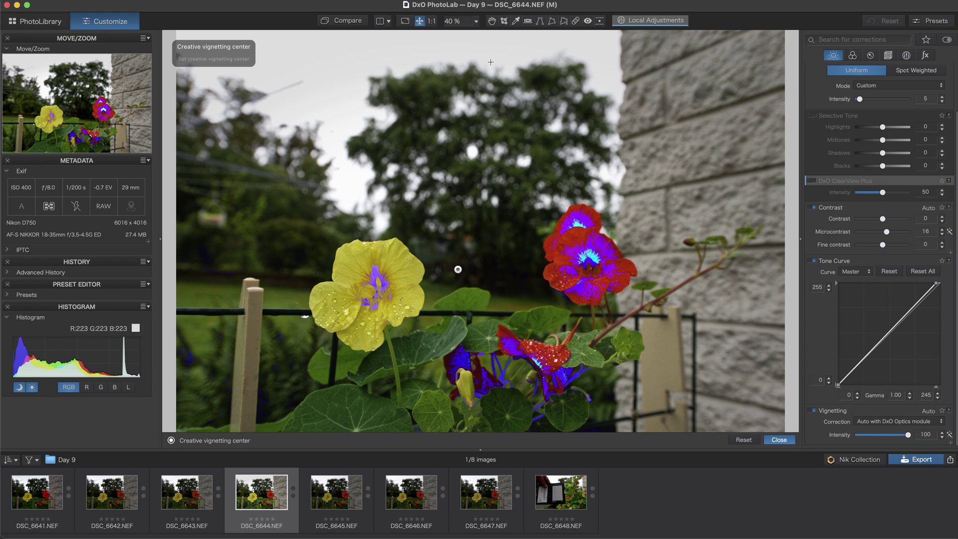
Step: Level the horizon at -0.15 with the auto wand, then enable automatic Crop correction
click(889, 55)
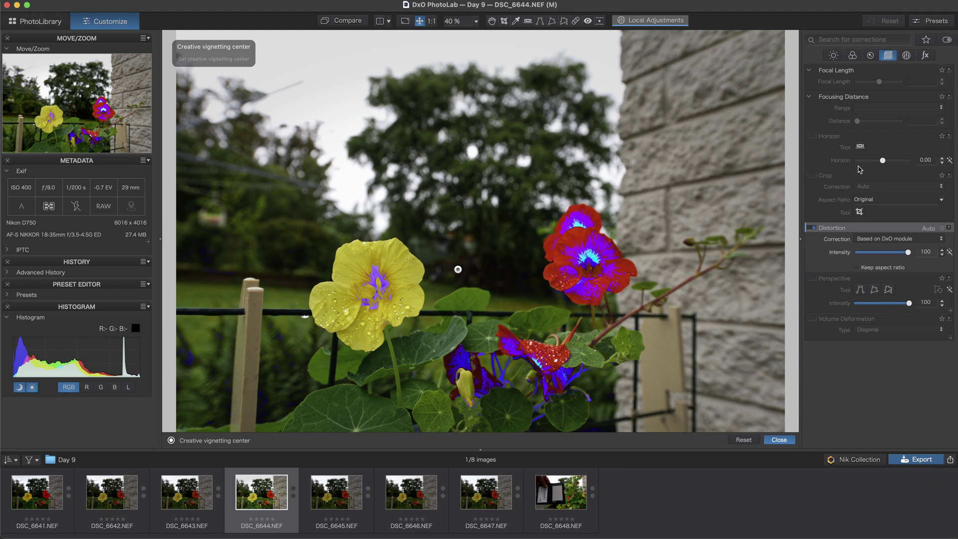
click(812, 137)
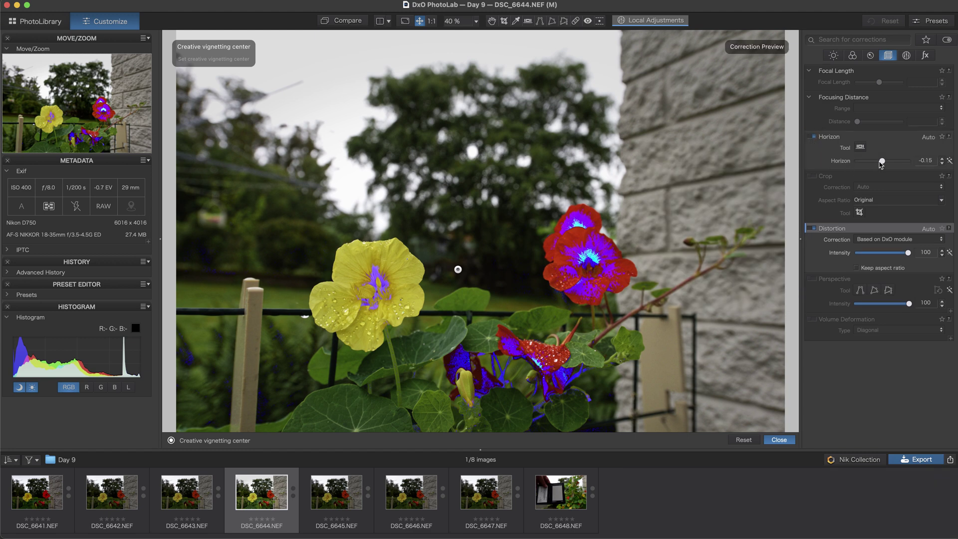
drag(883, 161, 883, 163)
click(951, 162)
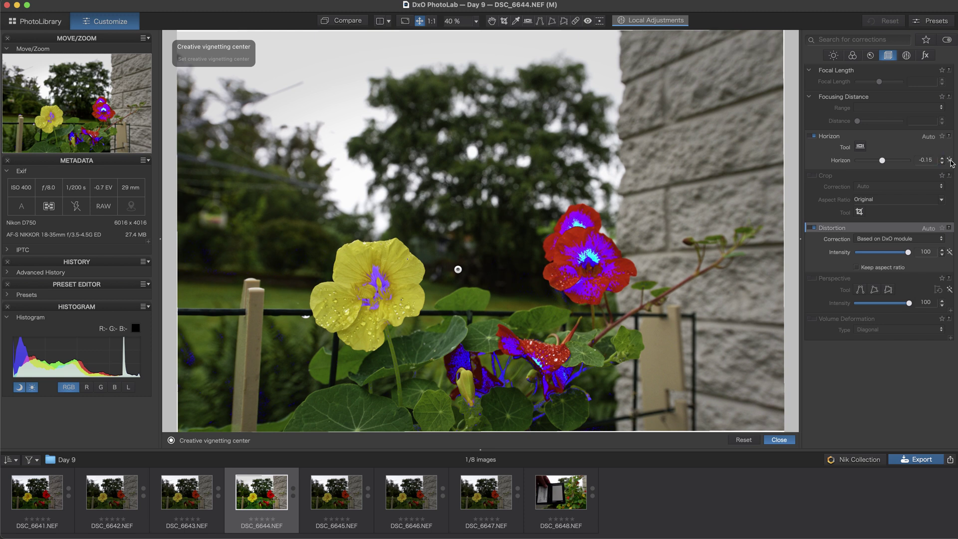
click(812, 137)
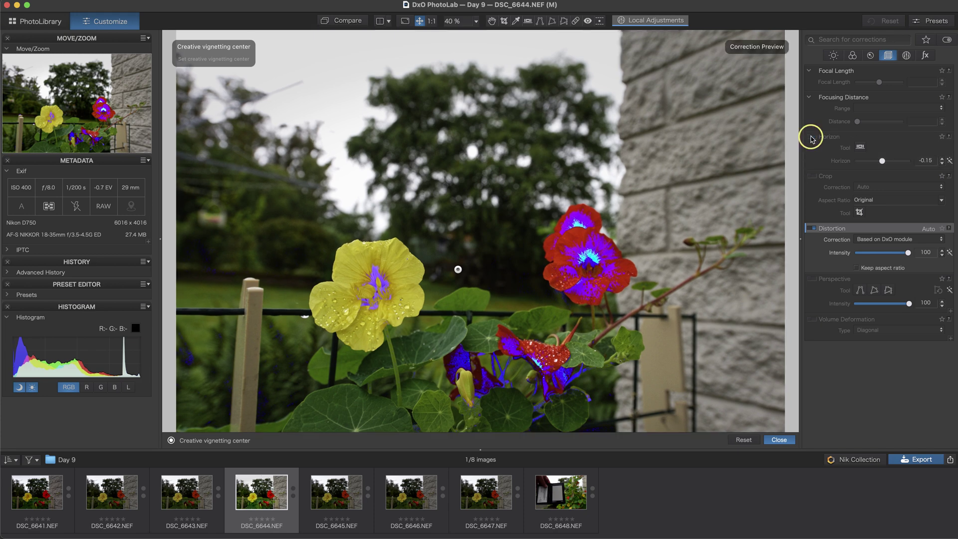
click(811, 138)
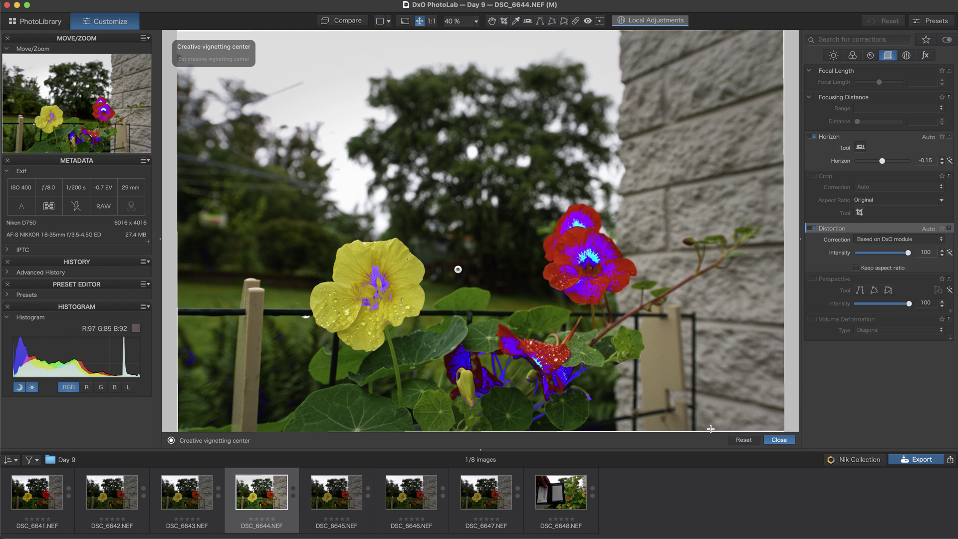
click(814, 176)
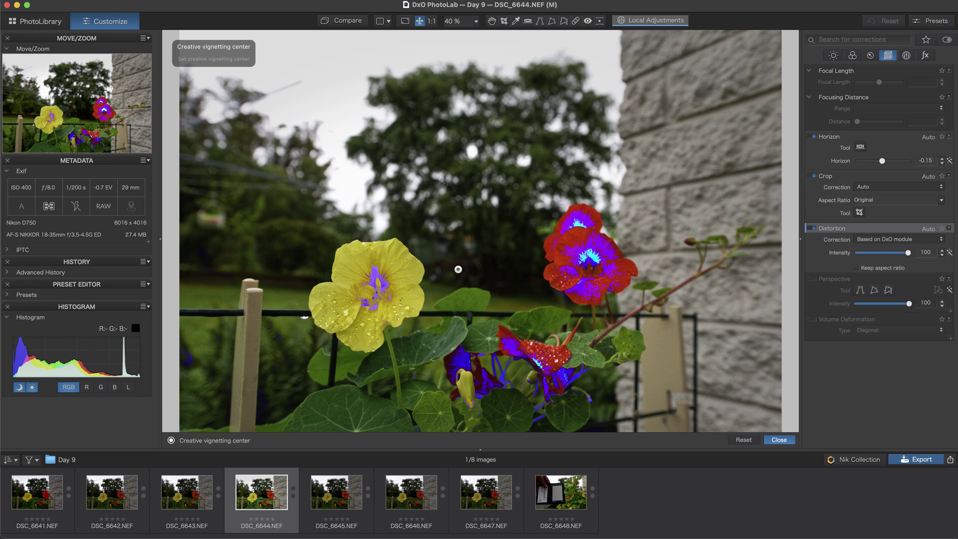
Step: Crop with Unconstrained ratio, trimming the left and right sides to 5539 x 4000 px
click(504, 21)
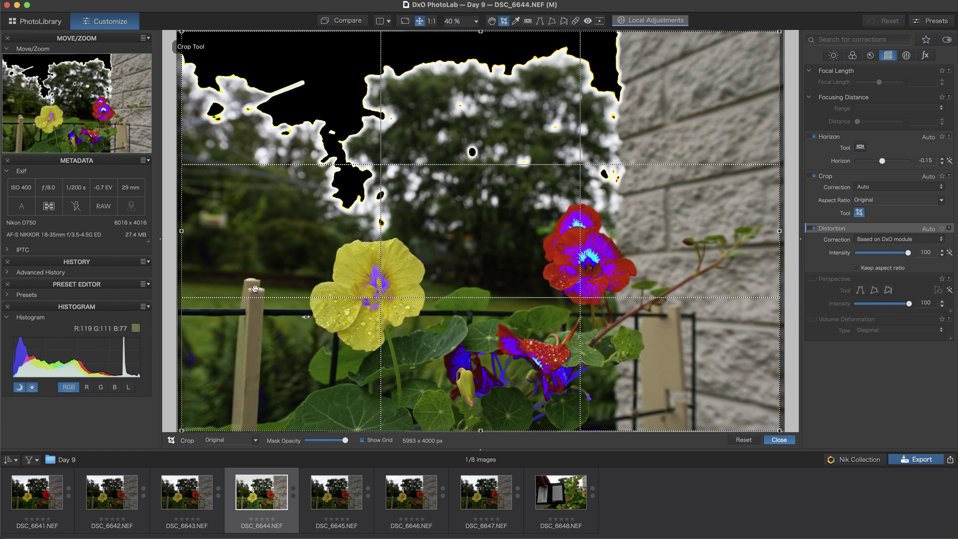
click(256, 441)
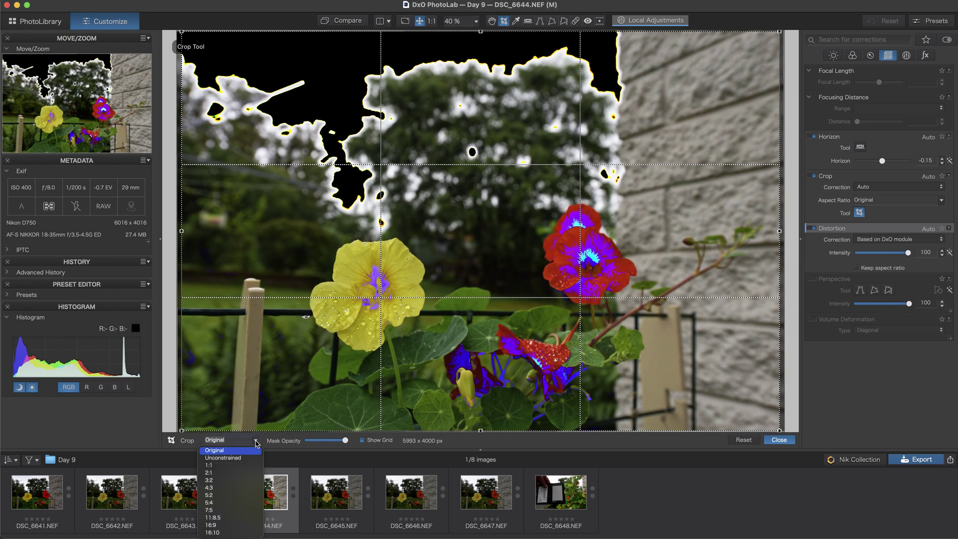
click(240, 458)
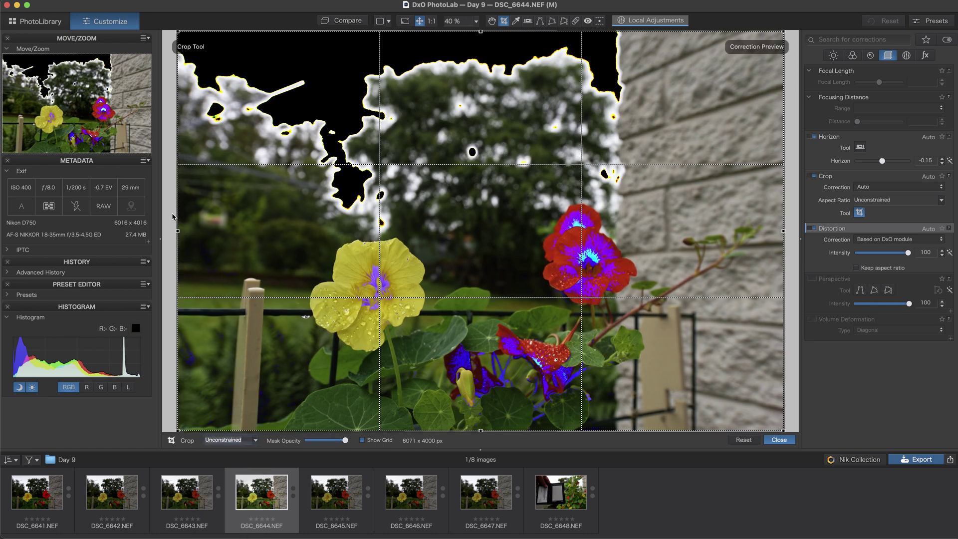
drag(180, 232, 213, 234)
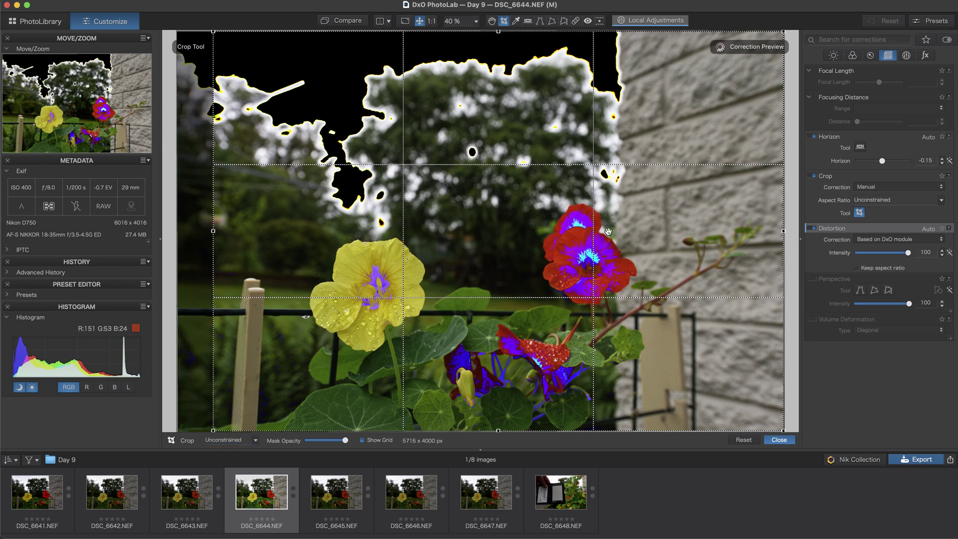
drag(783, 231, 766, 232)
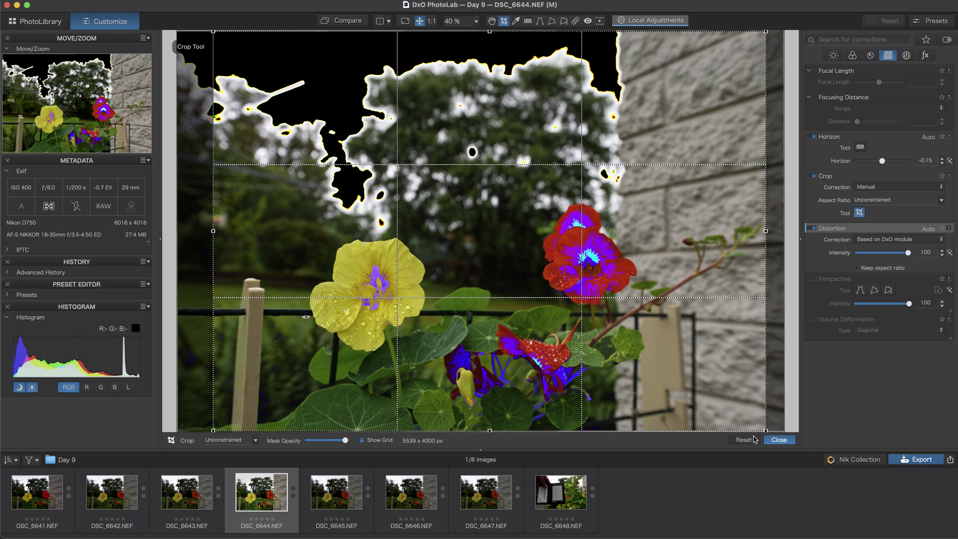
click(780, 441)
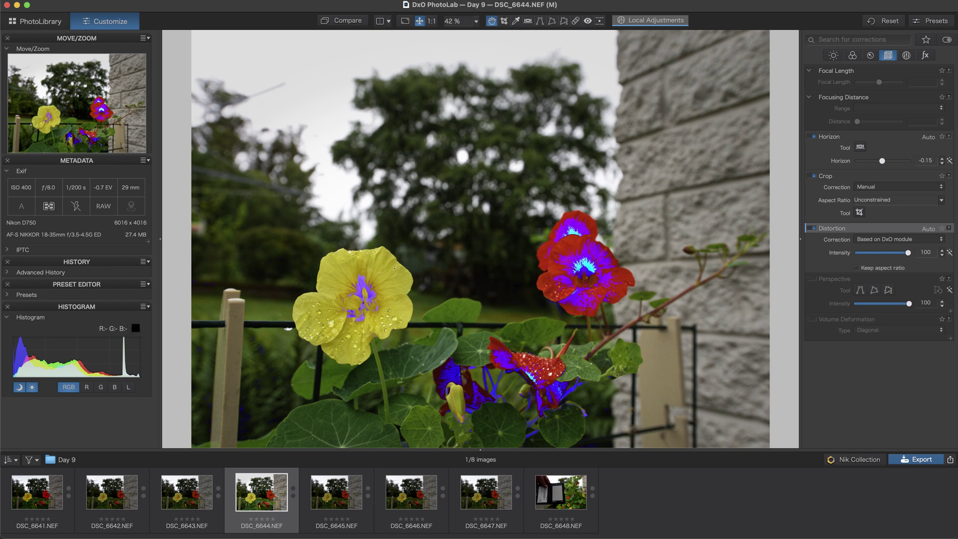
Step: Turn off the highlight and shadow clipping warnings under the histogram
click(32, 387)
click(19, 387)
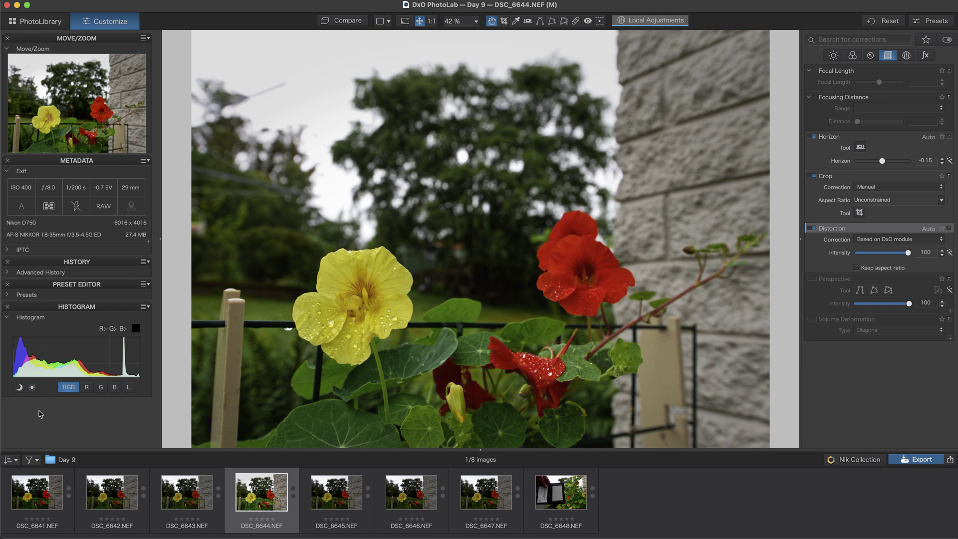